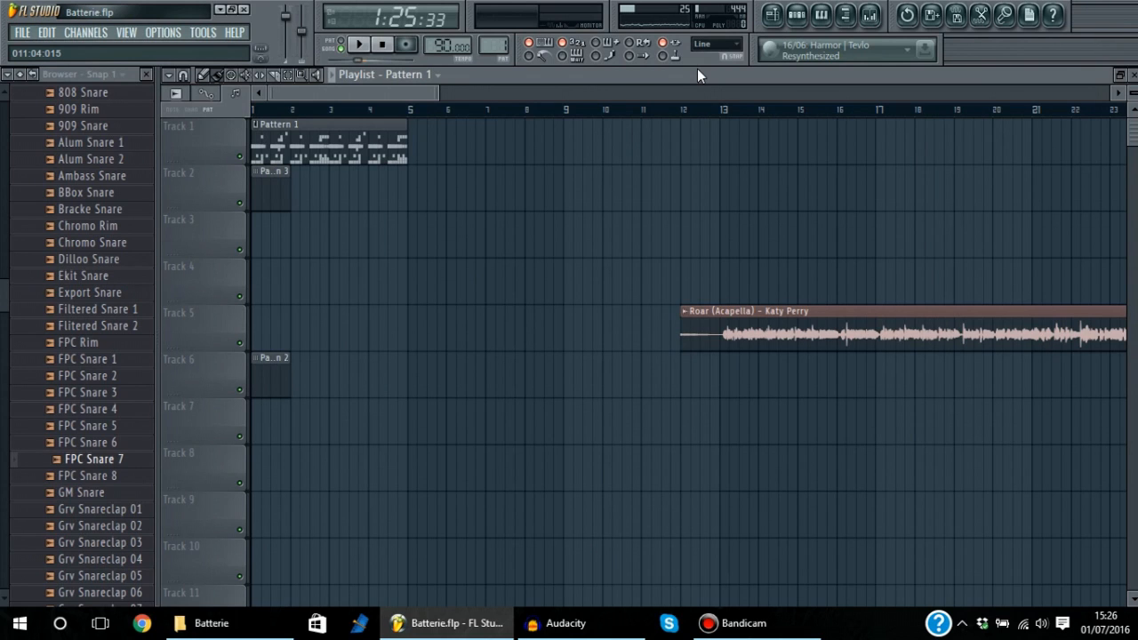
Step: Review the acapella and Pattern 1 clips across the playlist, and open Pattern 1's notes in the piano roll
left_click(770, 333)
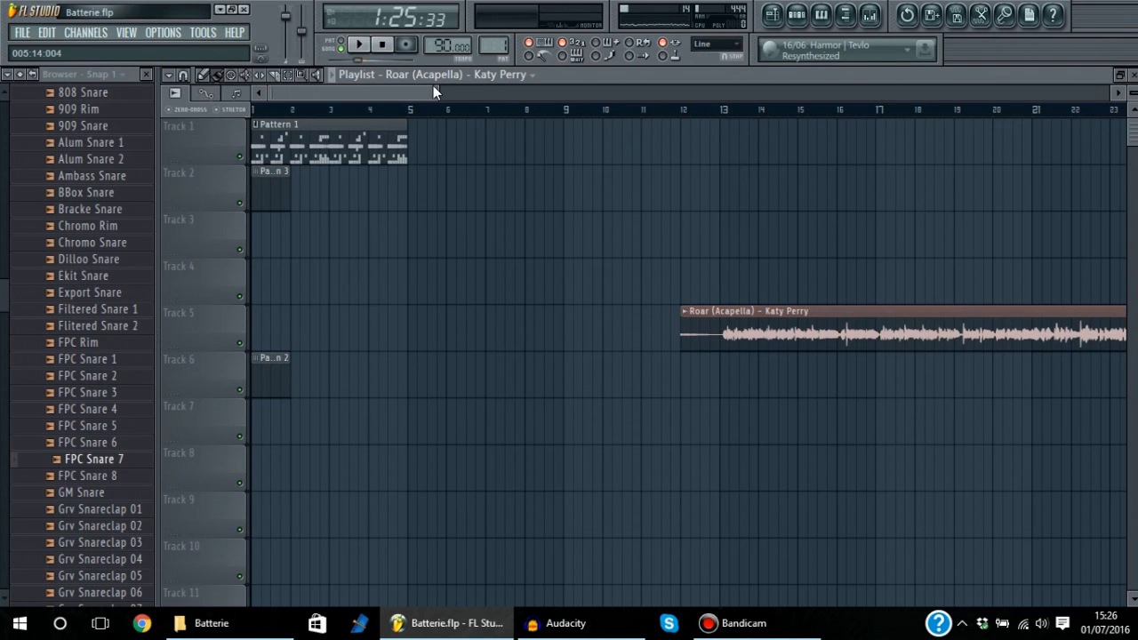
left_click_drag(434, 93, 596, 96)
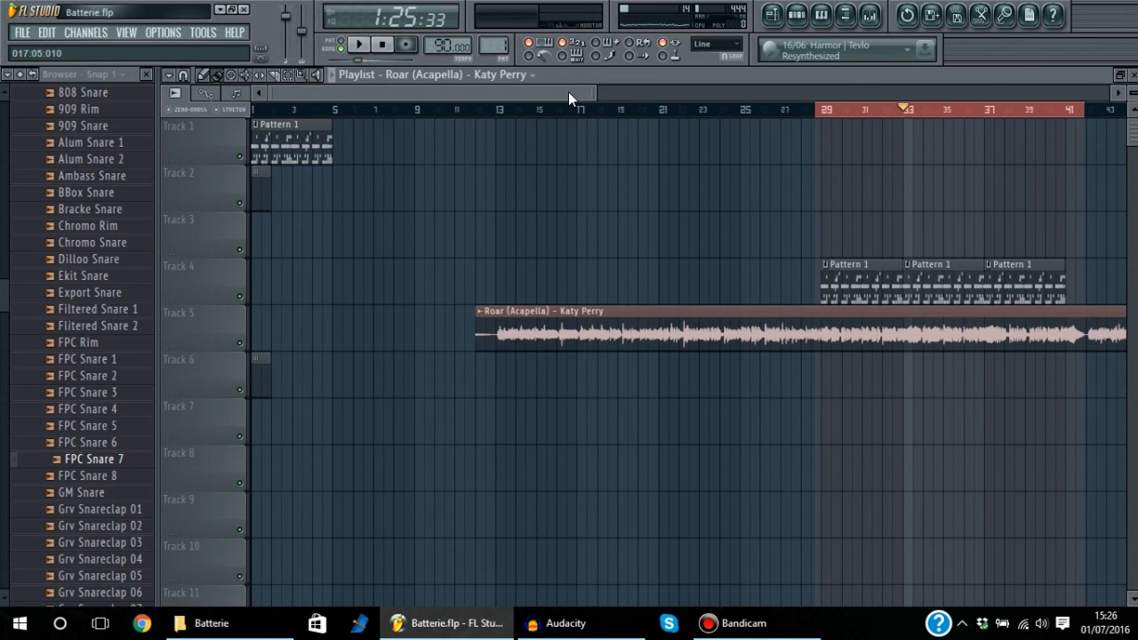
double_click(274, 157)
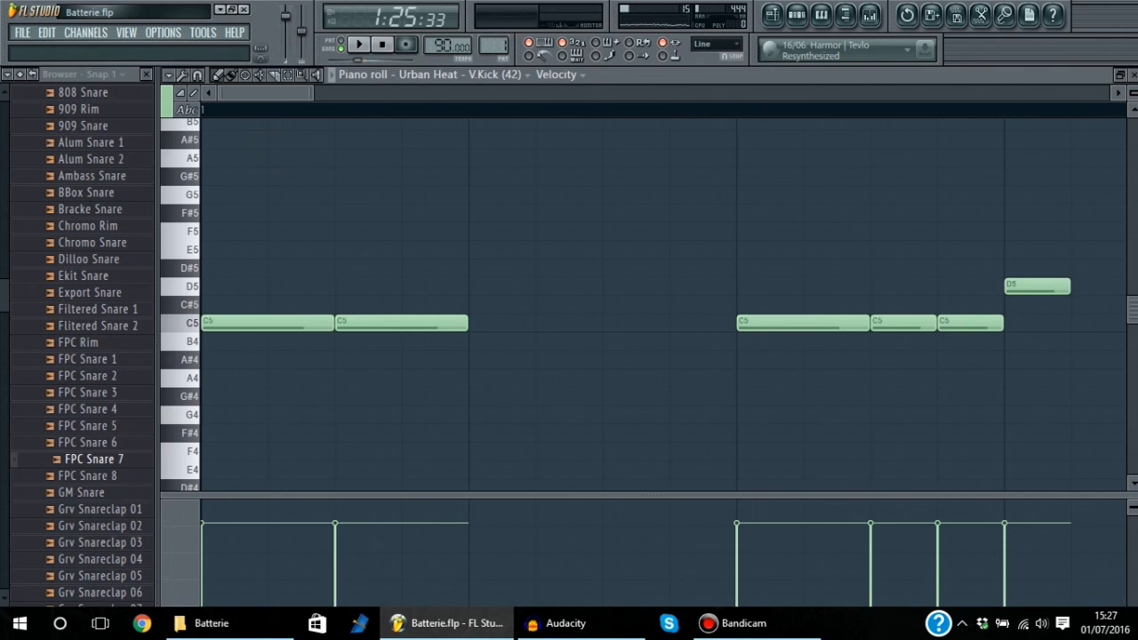
Step: Close the piano roll, switch playback to pattern mode, and position Pattern 1's channel rack centrally over the playlist
key("F7")
left_click(339, 45)
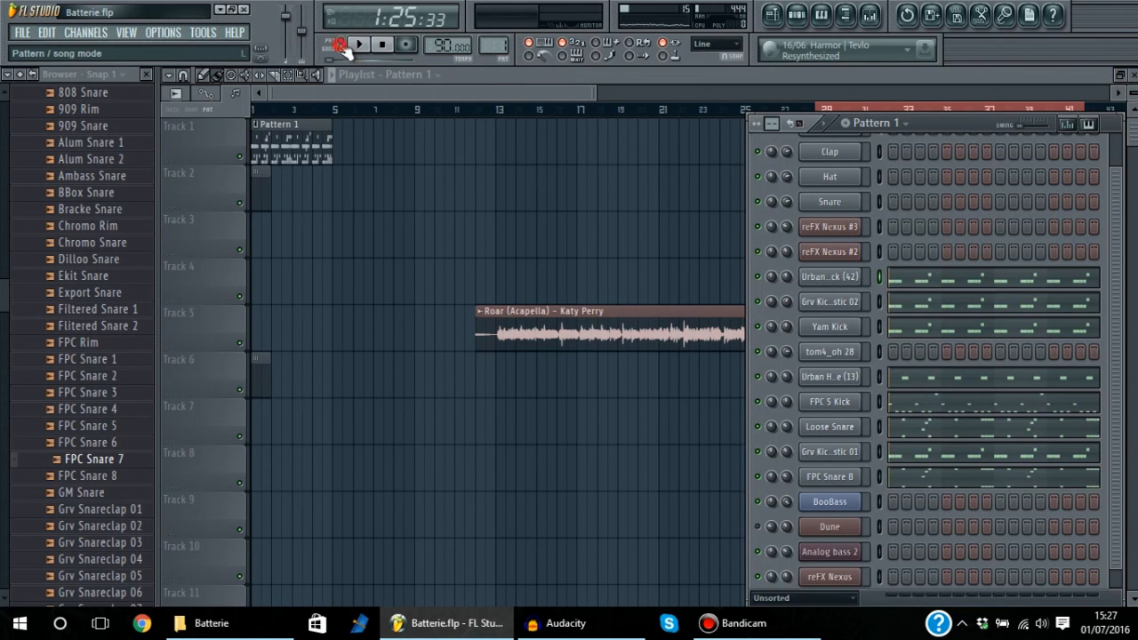
left_click_drag(942, 127, 591, 100)
scroll(765, 177, "up", 1)
scroll(762, 157, "down", 1)
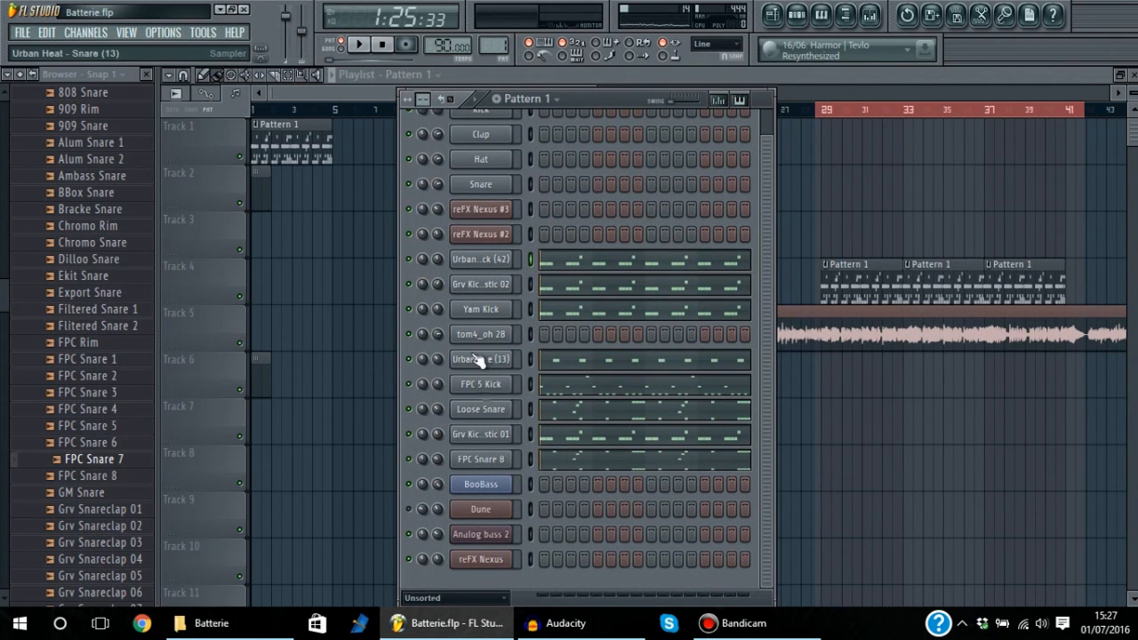
Step: Close the playlist, and inspect Pattern 2's reFX Nexus #3 and Analog bass 2 channels in the channel rack
left_click(371, 92)
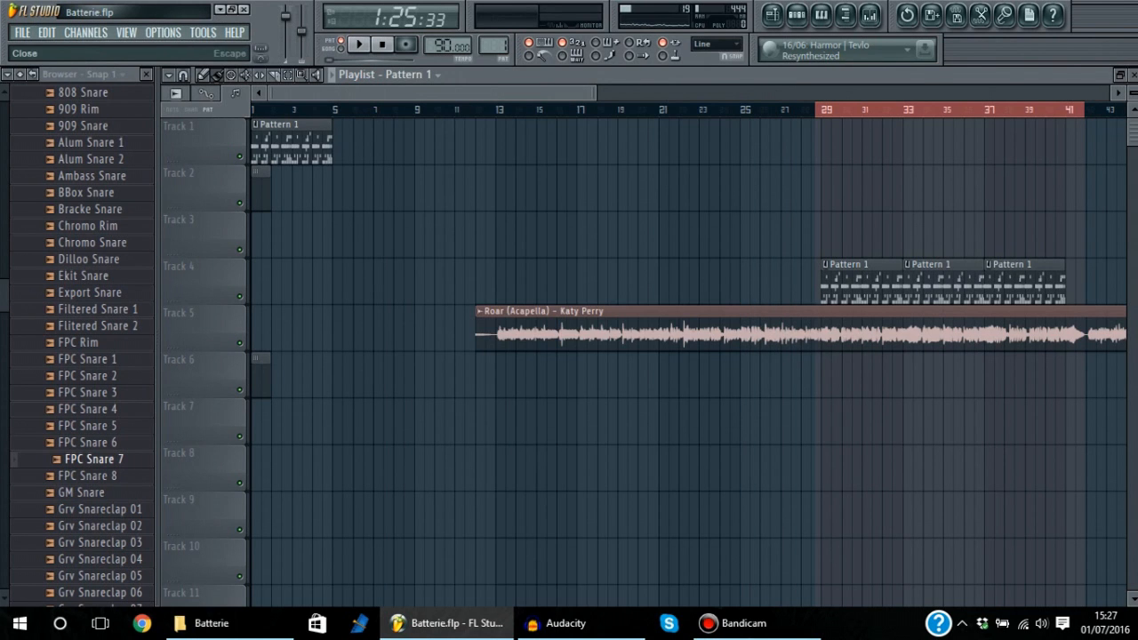
left_click(1133, 75)
scroll(493, 46, "up", 1)
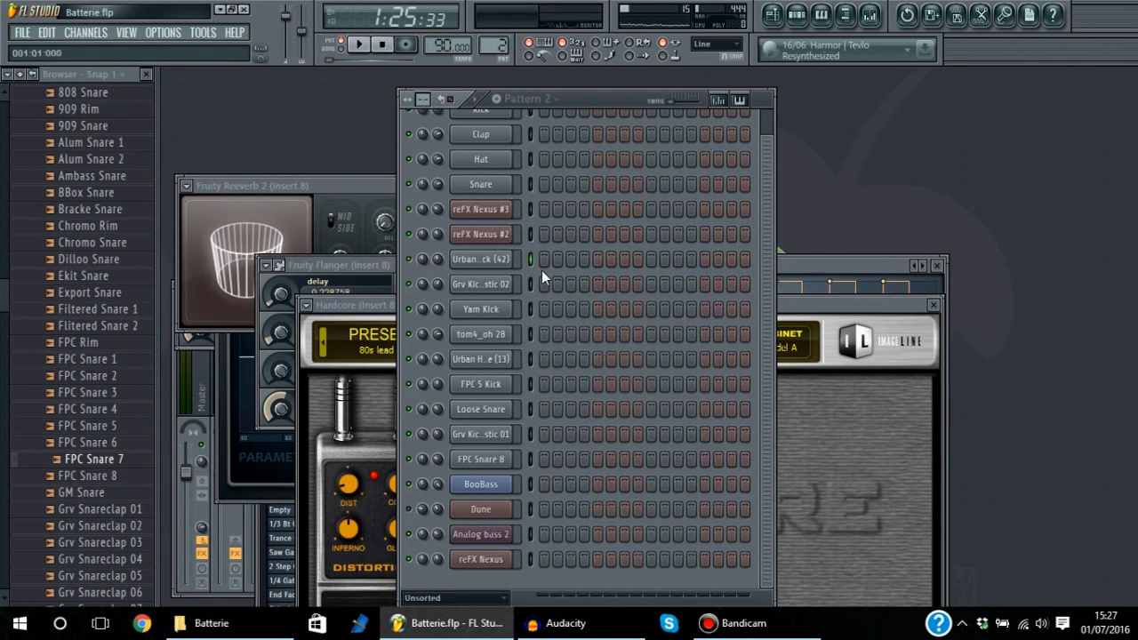
scroll(537, 213, "up", 5)
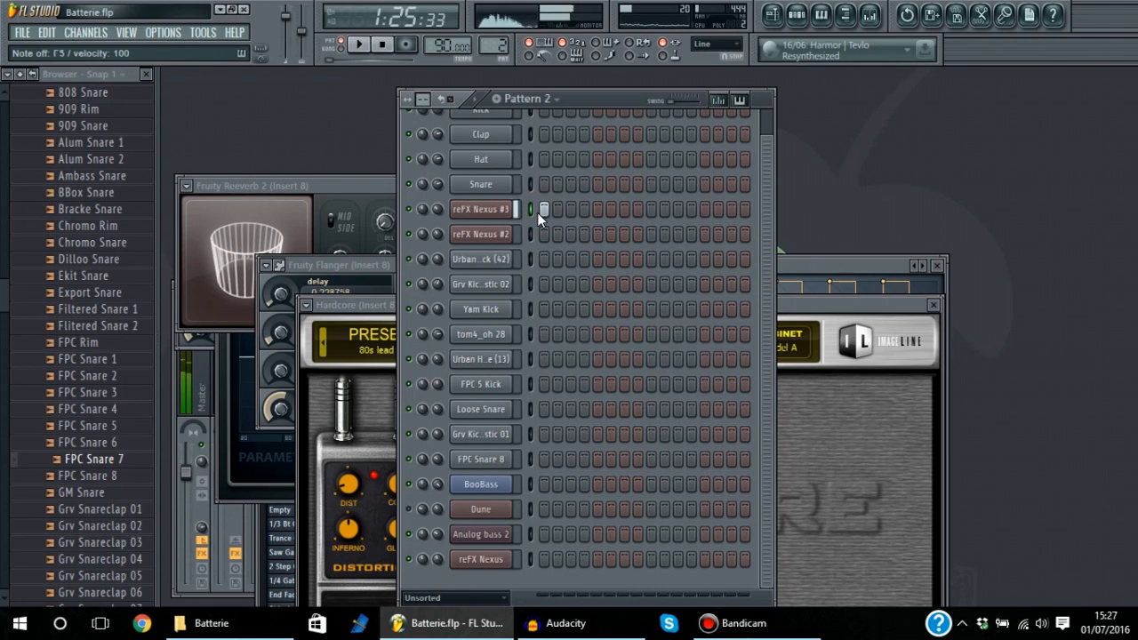
scroll(766, 369, "up", 1)
left_click(765, 370)
mouse_move(765, 364)
left_mouse_down()
mouse_move(765, 345)
mouse_move(766, 375)
left_mouse_up()
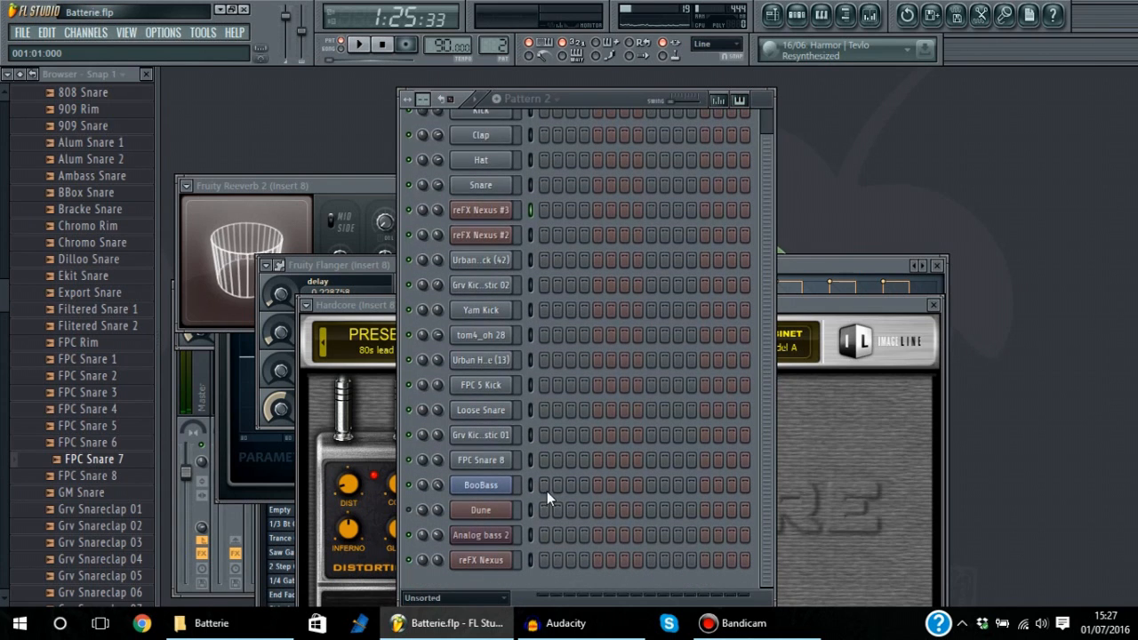
left_click(531, 535)
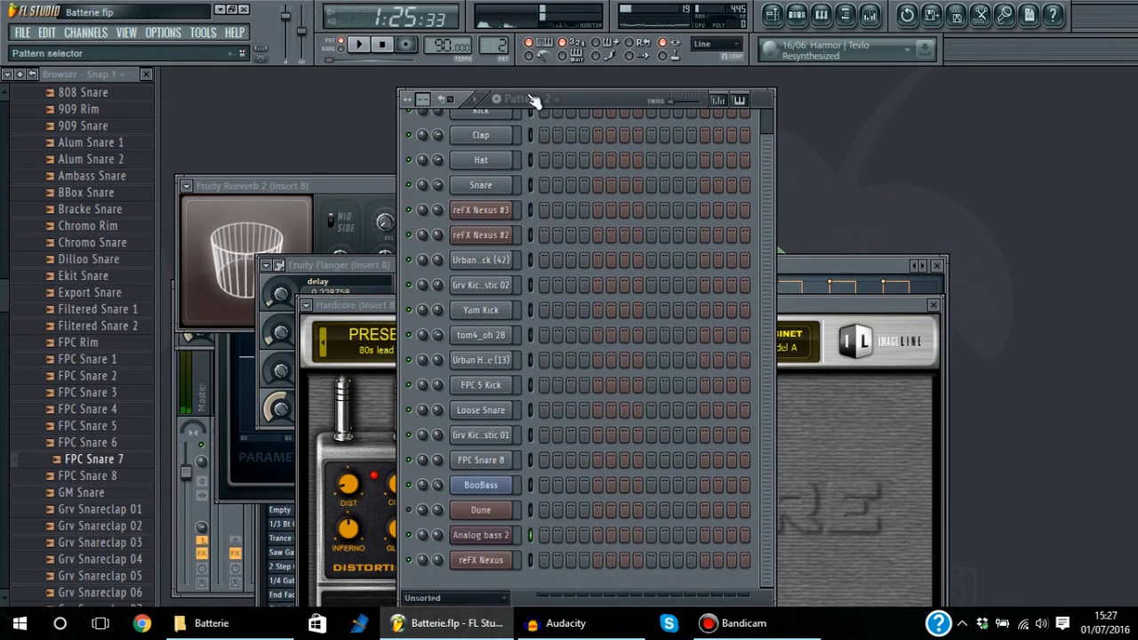
Step: Return to Pattern 1 and listen to its complete drum beat before stopping playback
scroll(533, 101, "up", 1)
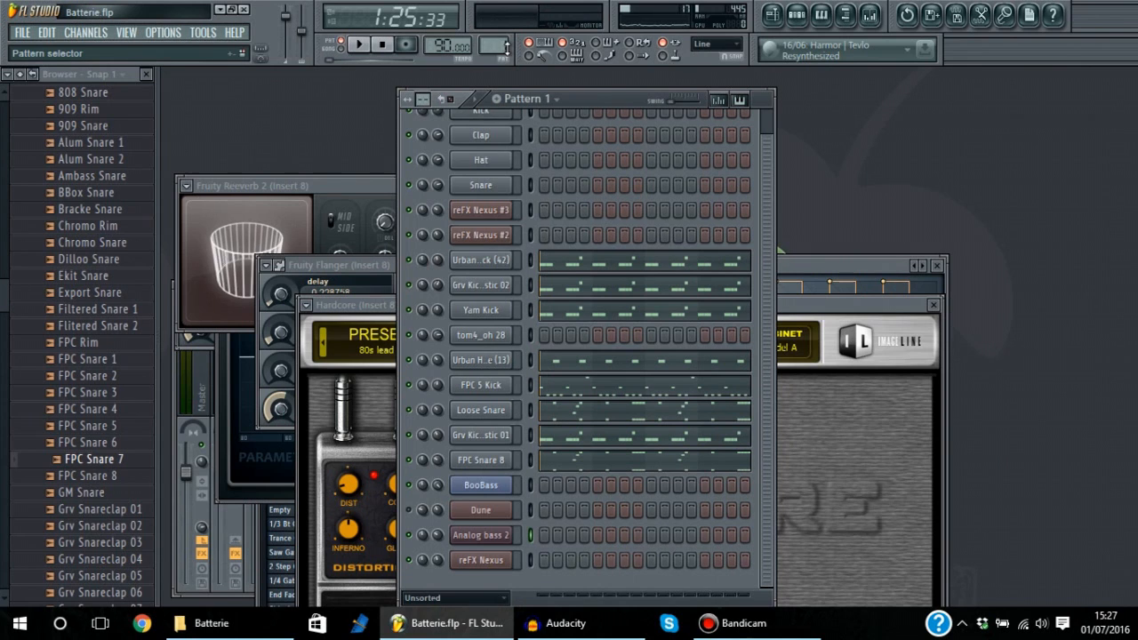
left_click(358, 46)
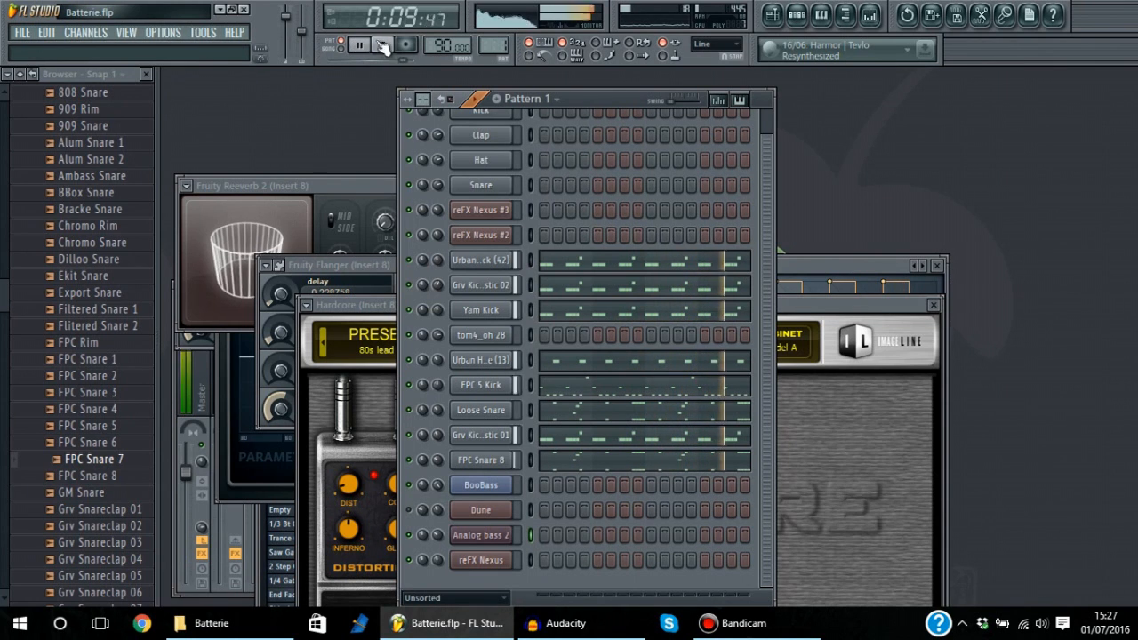
left_click(382, 46)
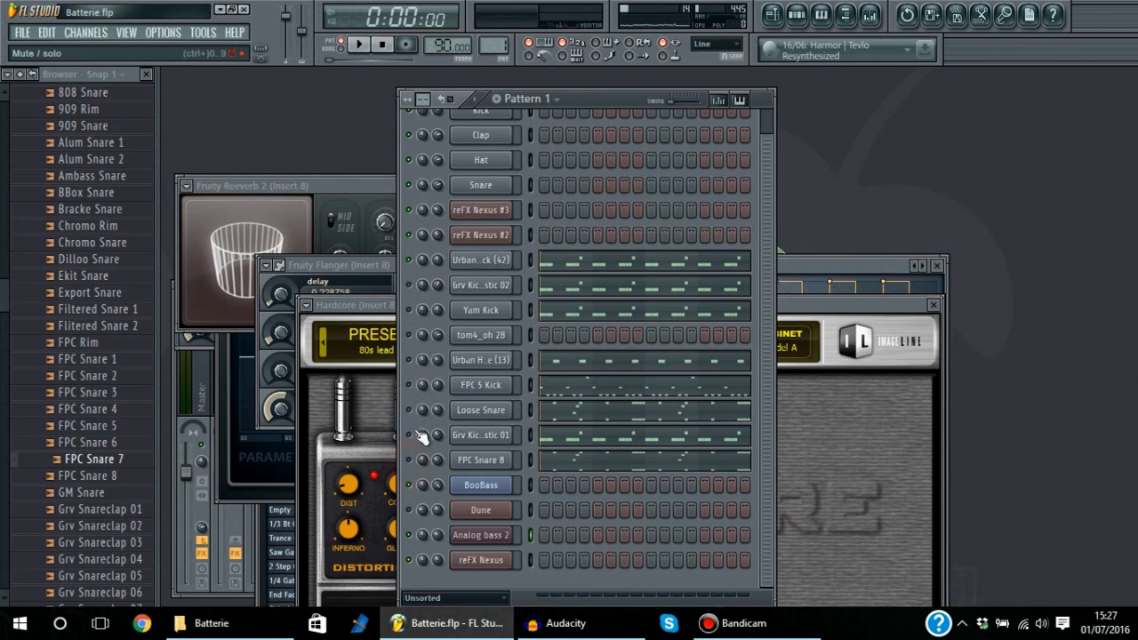
Step: Select the default Kick, Clap, Hat and Snare channels one after another to audition their sounds
scroll(762, 144, "up", 1)
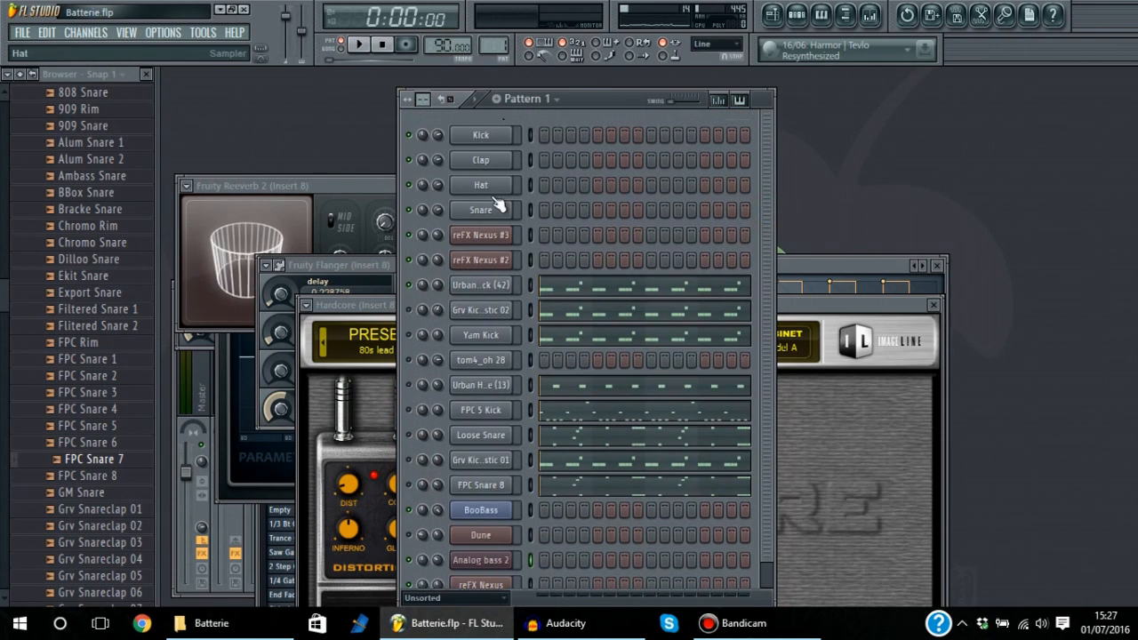
left_click(527, 141)
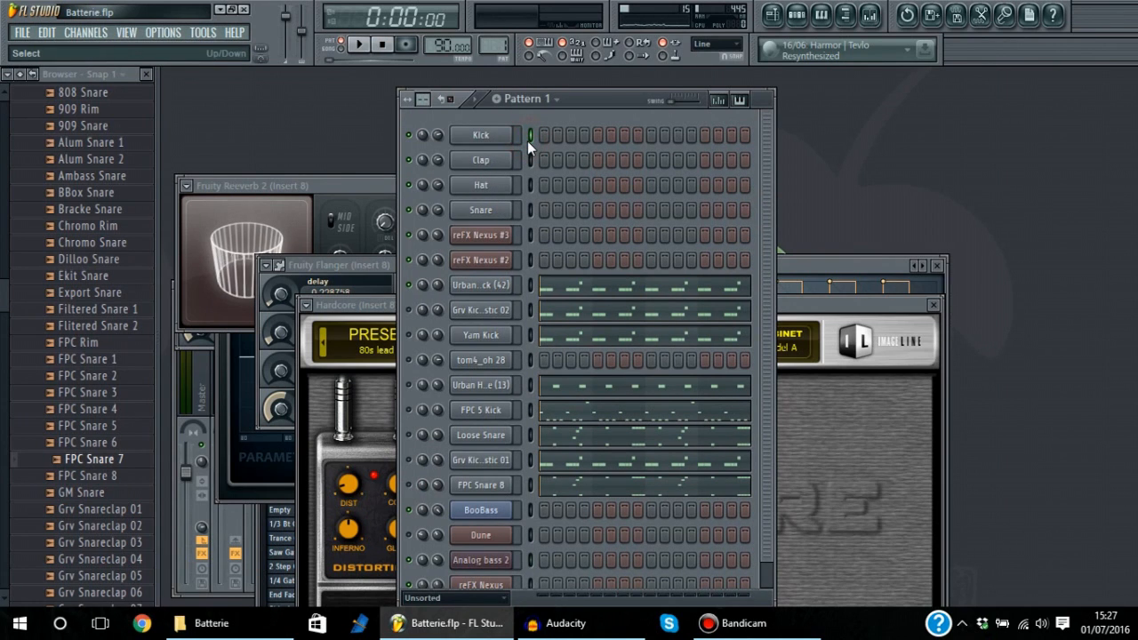
left_click(532, 162)
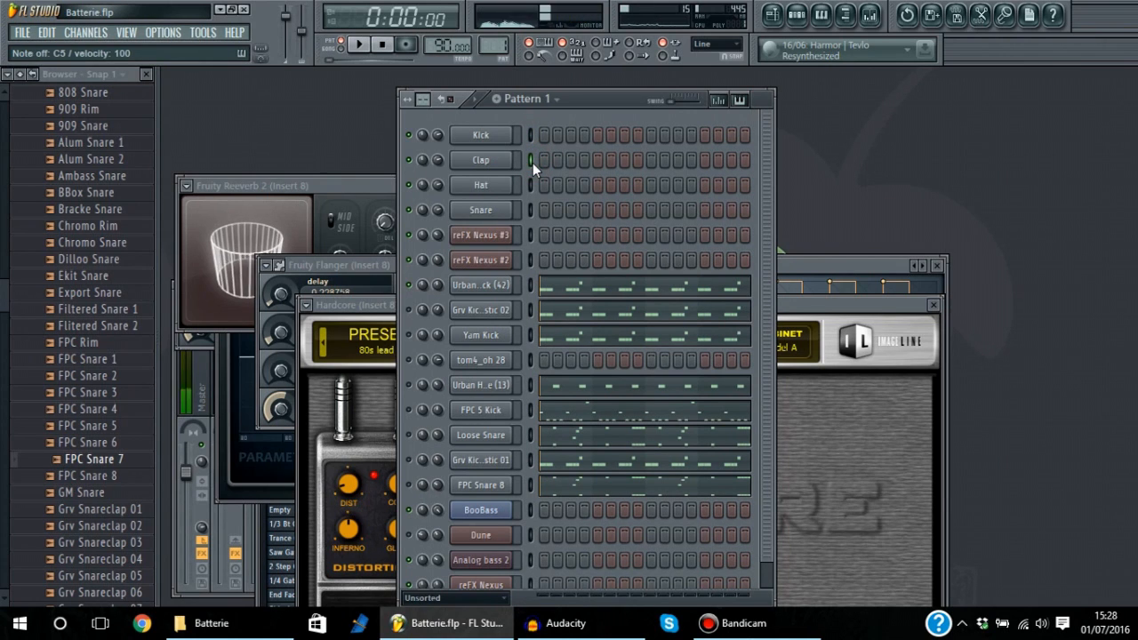
left_click(533, 184)
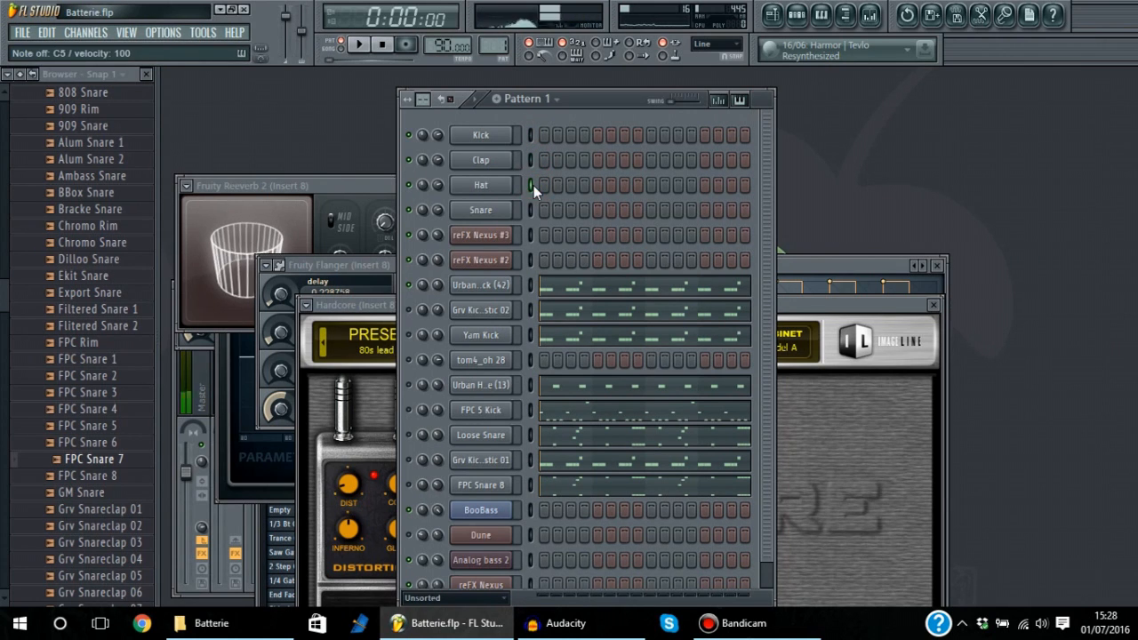
left_click(533, 208)
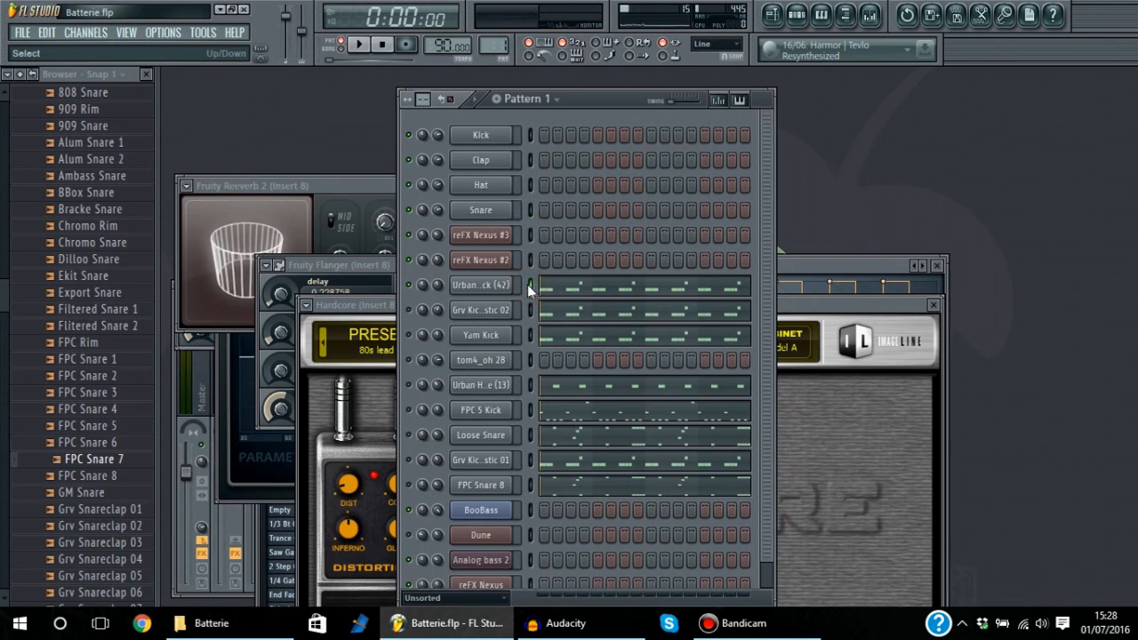
Step: Play Pattern 1's layered drum channels, view the Urban Heat kick's notes in the piano roll, and stop playback
left_click(359, 45)
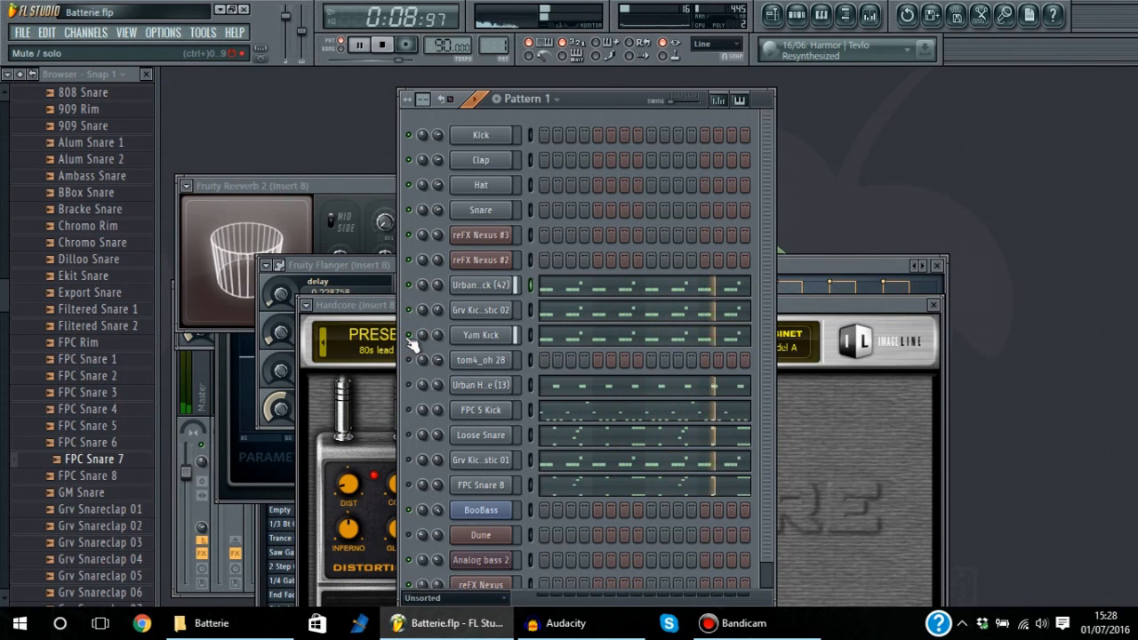
left_click(592, 286)
left_click_drag(313, 92, 980, 173)
key("F7")
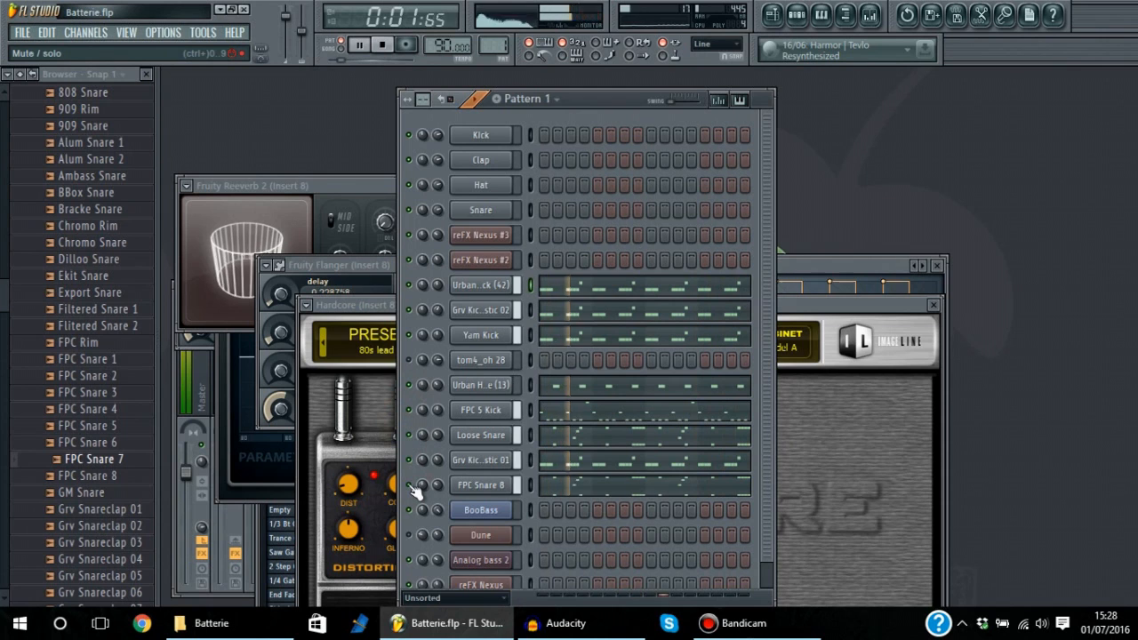
left_click(387, 52)
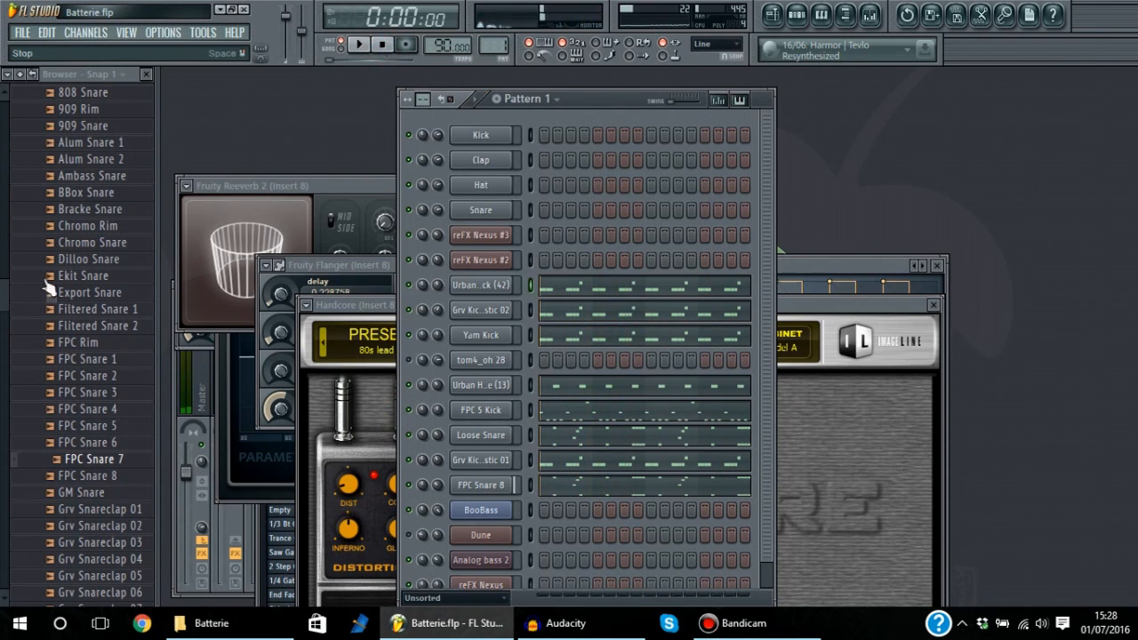
Step: Preview several snare samples from the Drums pack in the browser, and collapse the Snares folder
left_click_drag(4, 304, 4, 257)
scroll(53, 236, "up", 5)
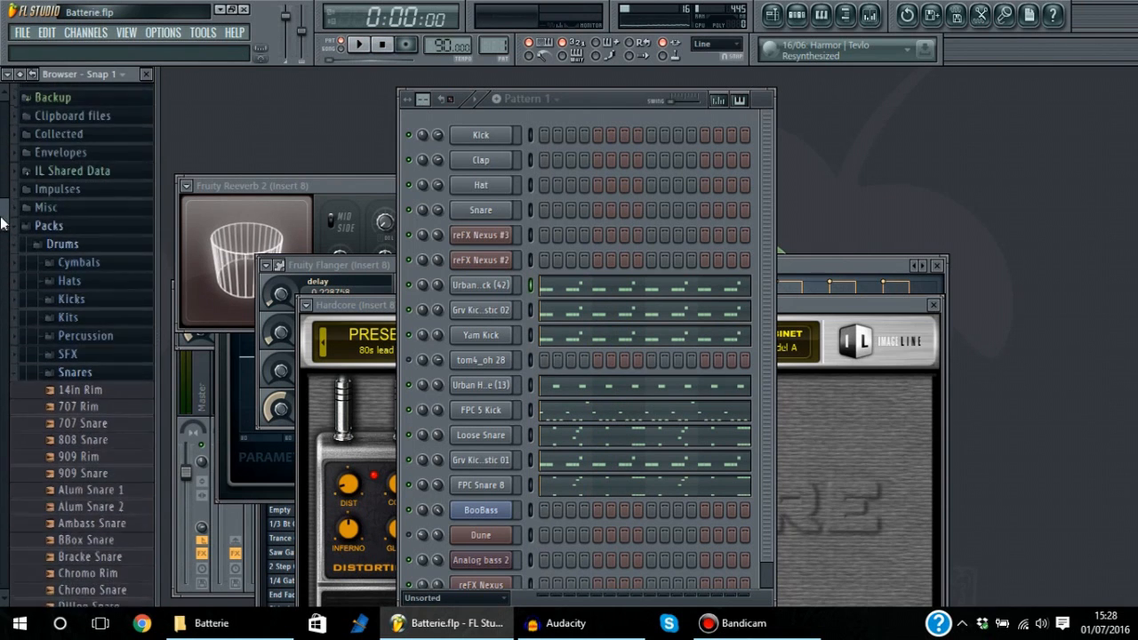
left_click(82, 456)
left_click(91, 506)
left_click(91, 572)
left_click(93, 490)
left_click(79, 355)
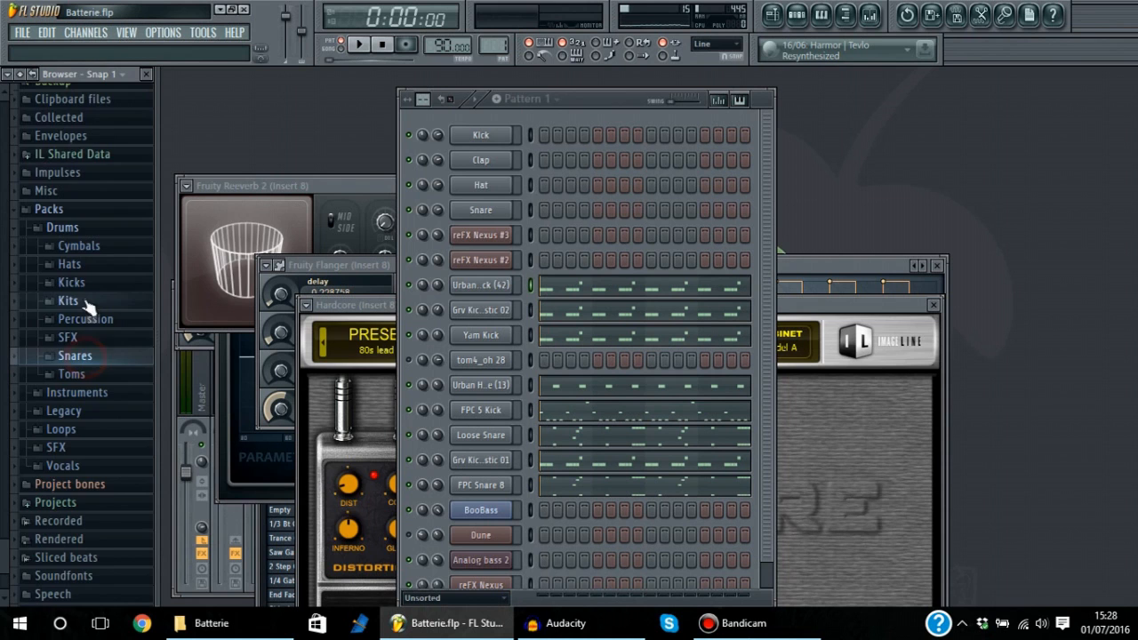
Step: Preview several kick samples from the Drums pack, and collapse the Kicks folder
left_click(73, 282)
left_click(89, 293)
left_click(84, 392)
left_click(80, 225)
left_click(80, 143)
left_click(66, 91)
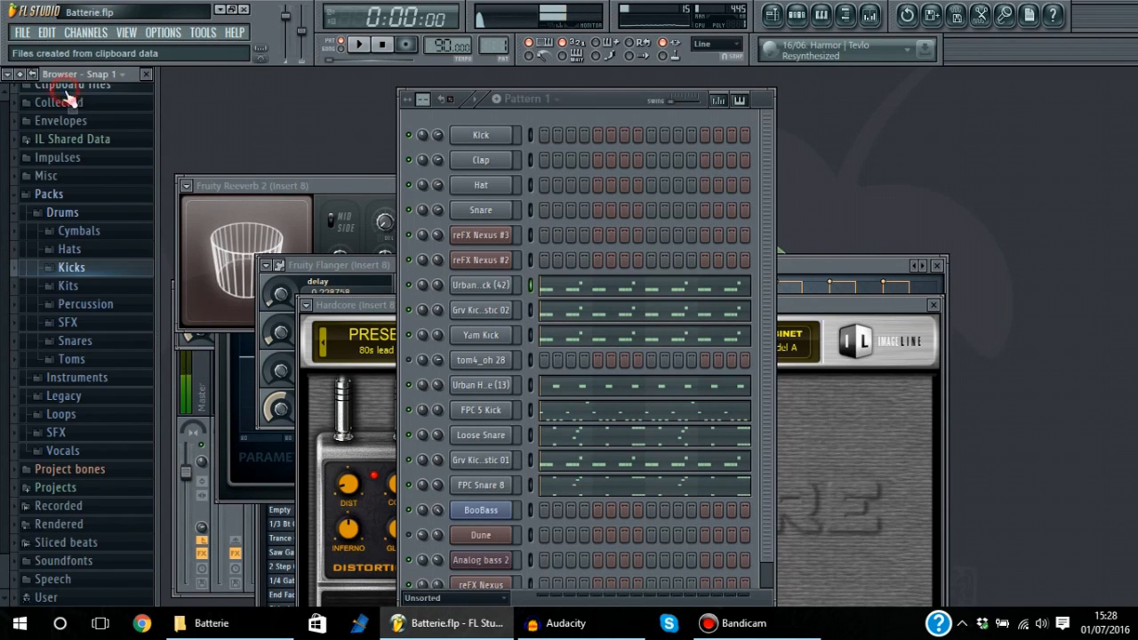
Step: Reopen the playlist to review where the Pattern 1 clips sit against the acapella, and close it
double_click(836, 259)
left_click_drag(593, 92, 588, 116)
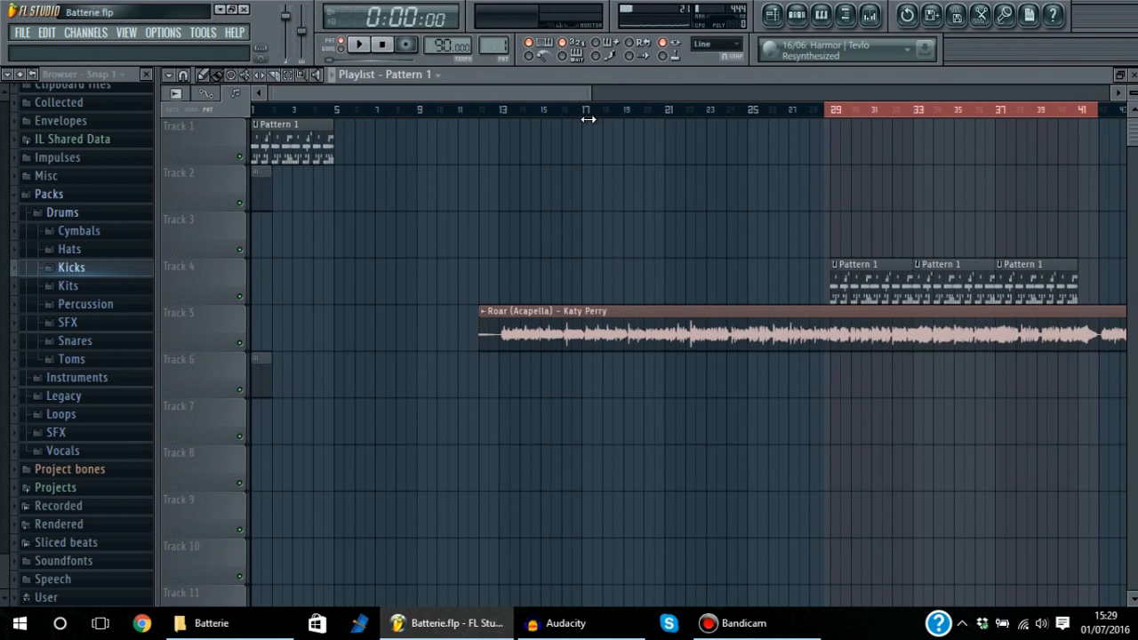
left_click_drag(591, 119, 637, 126)
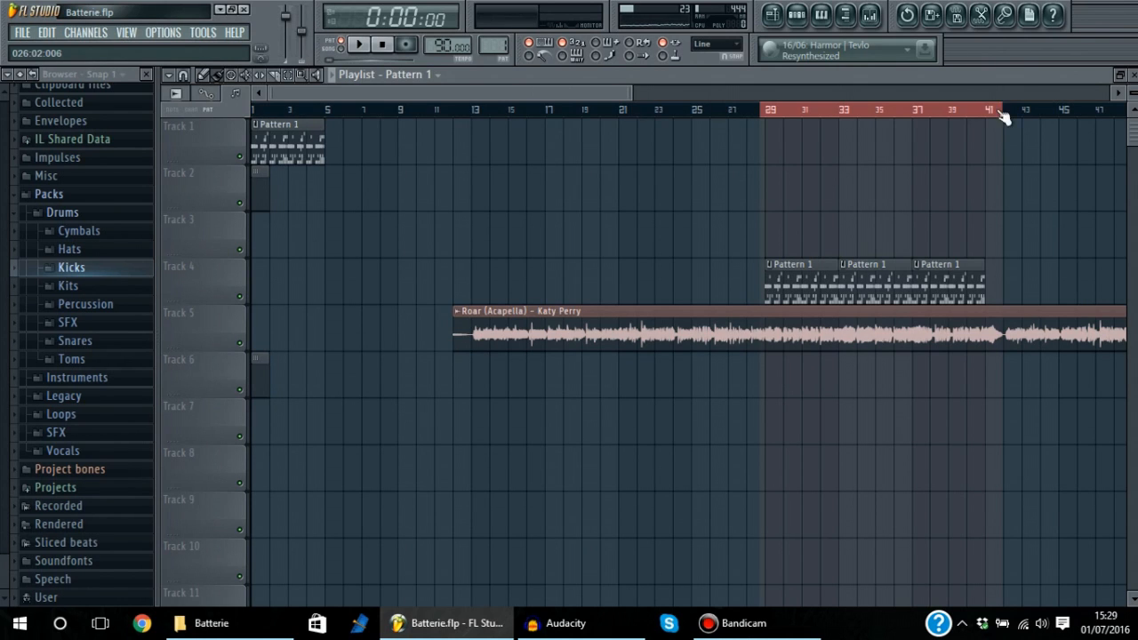
left_click(1125, 74)
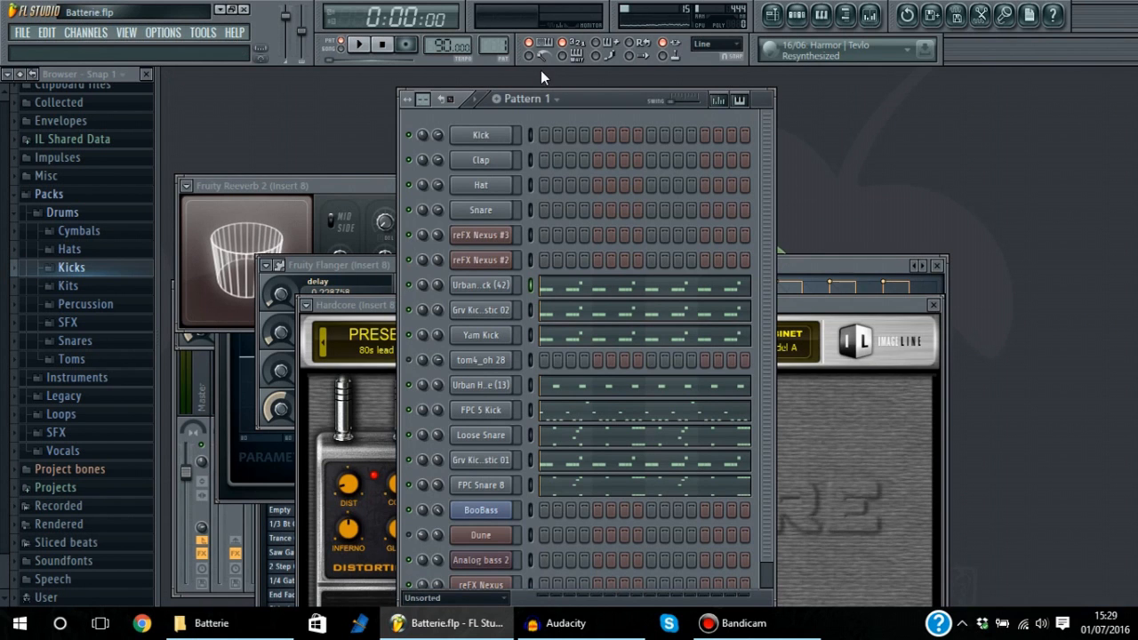
Step: Switch to Pattern 2 and load the Classical preset CL Soft Orchester in reFX Nexus #3
left_click_drag(495, 45, 495, 39)
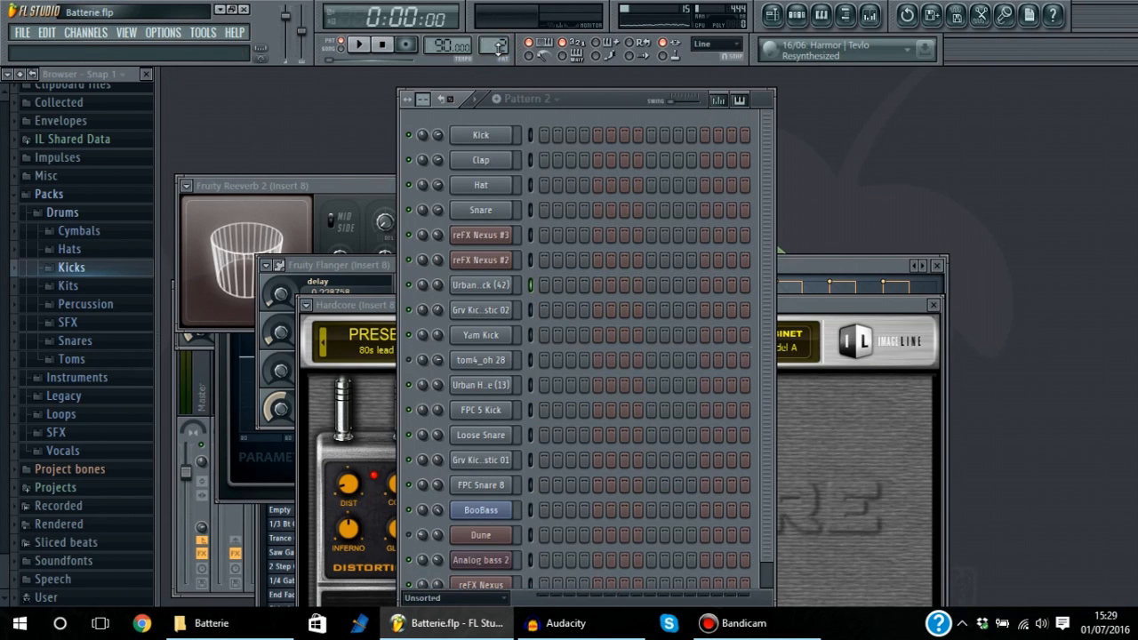
left_click(491, 237)
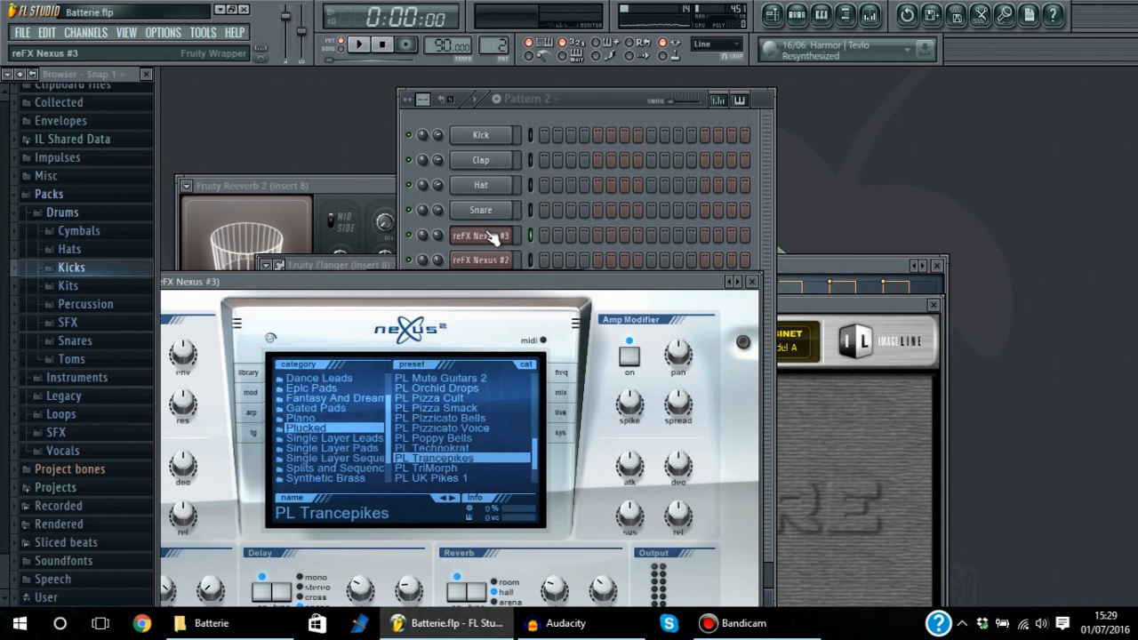
left_click(359, 386)
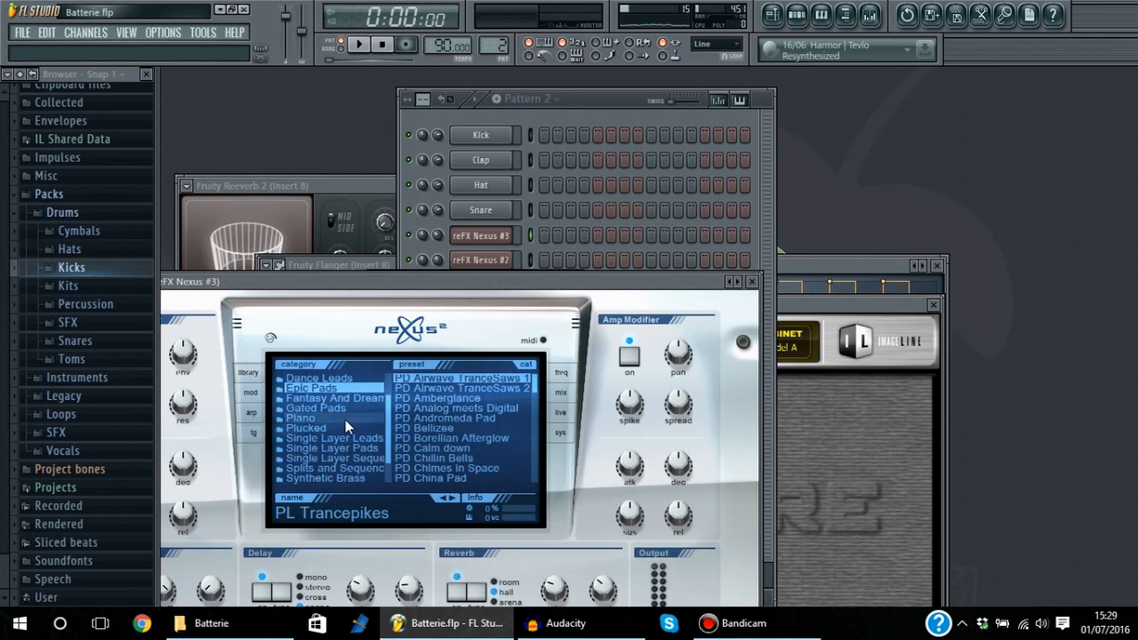
left_click(391, 385)
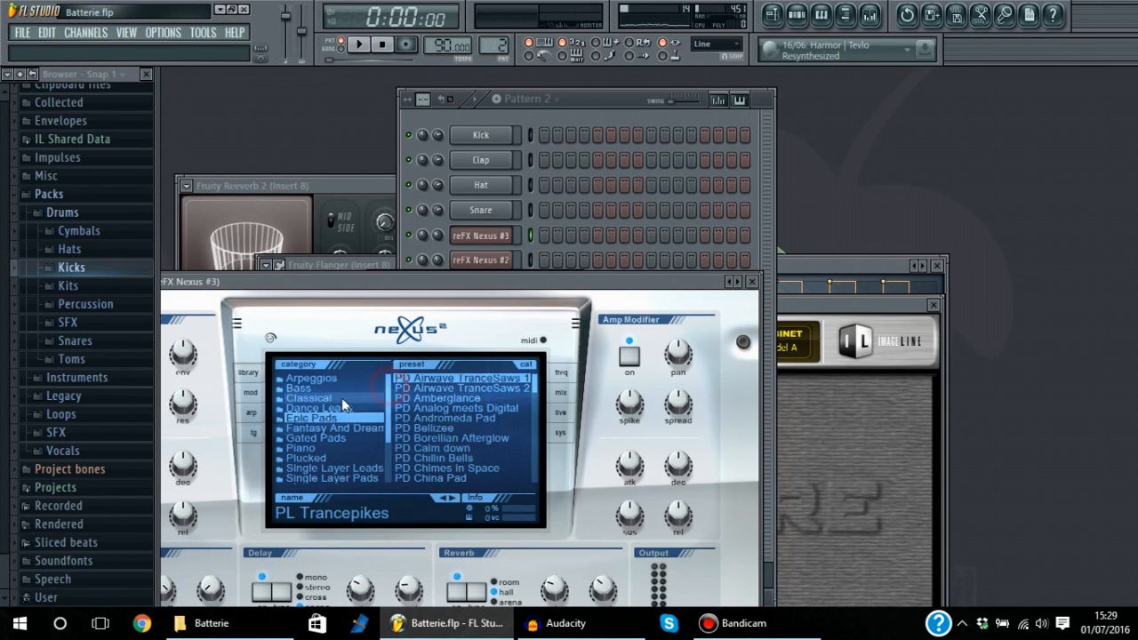
left_click(342, 397)
left_click(453, 448)
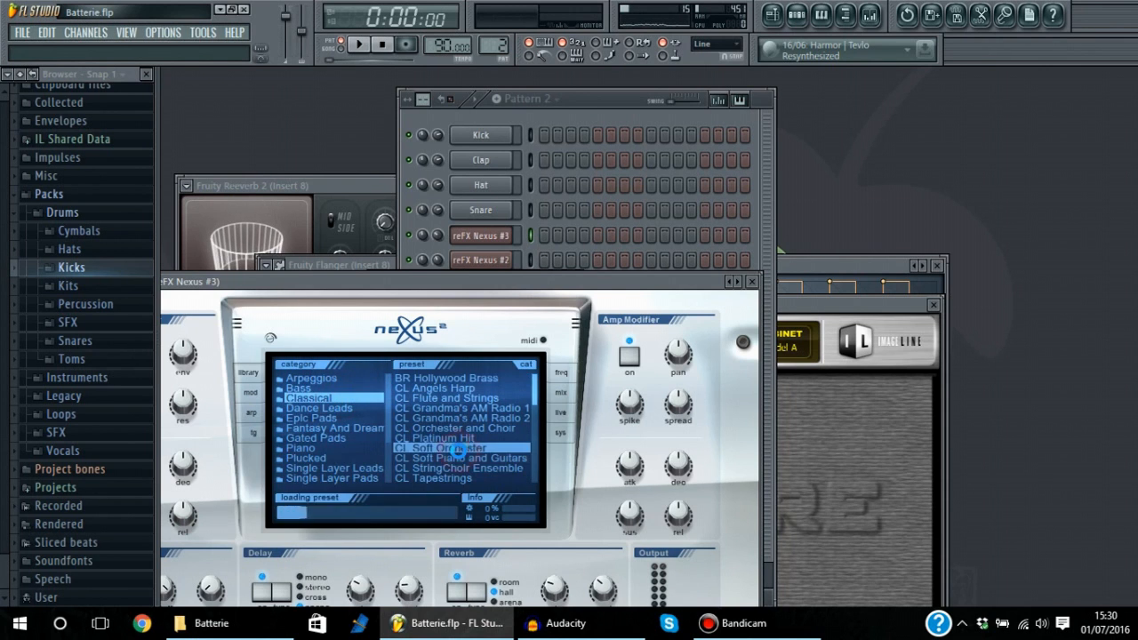
Step: Place a two-step C5 note at the start of reFX Nexus #3's piano roll in Pattern 2
left_click(765, 232)
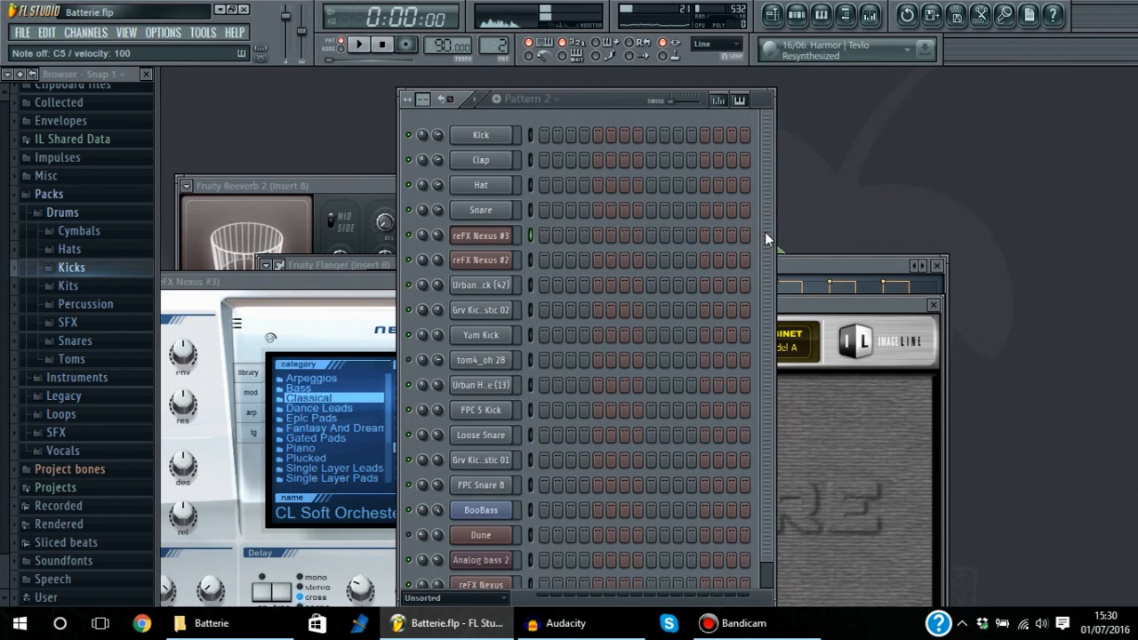
right_click(531, 236)
left_click(538, 240)
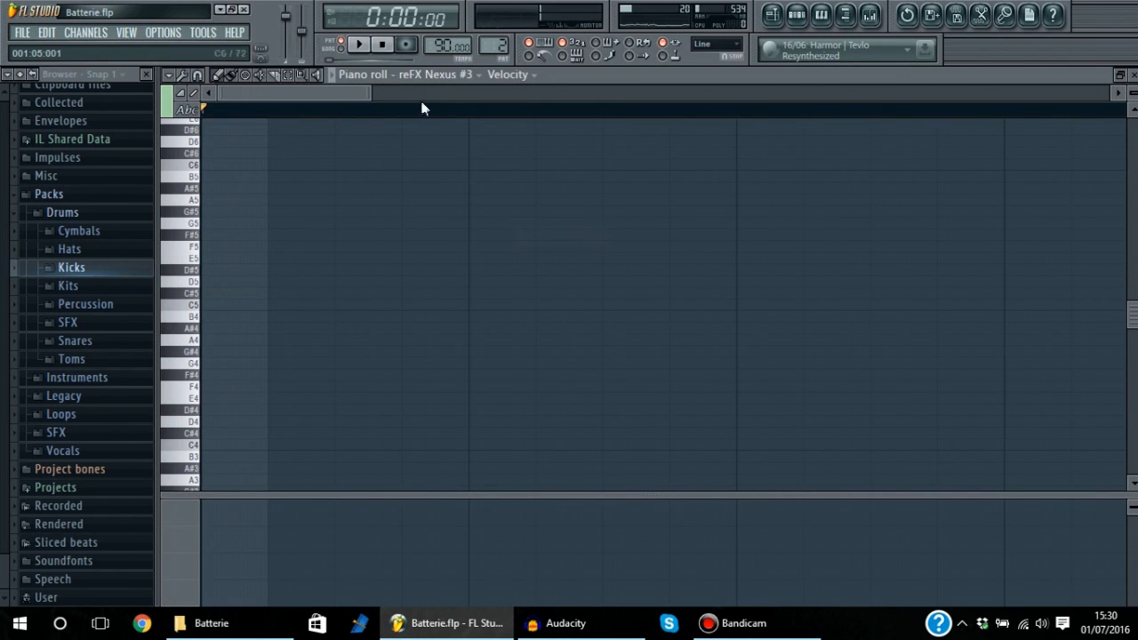
left_click(213, 305)
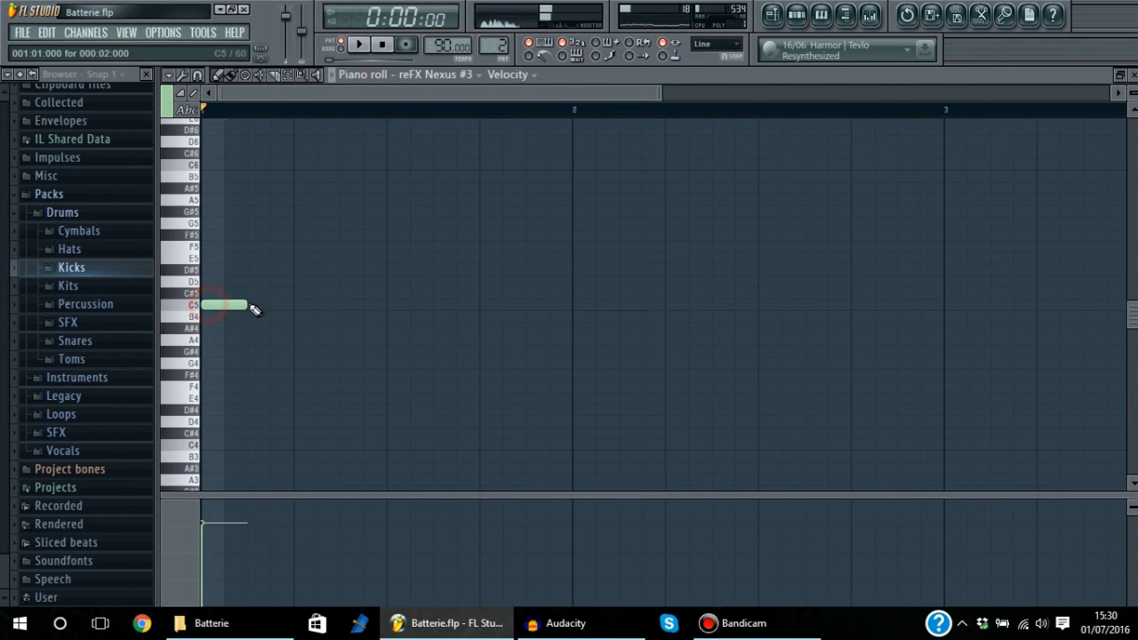
Step: Continue the melody after the first C5 with consecutive two-step notes D#5, F5, D#5 and C5
left_click(251, 269)
left_click(295, 246)
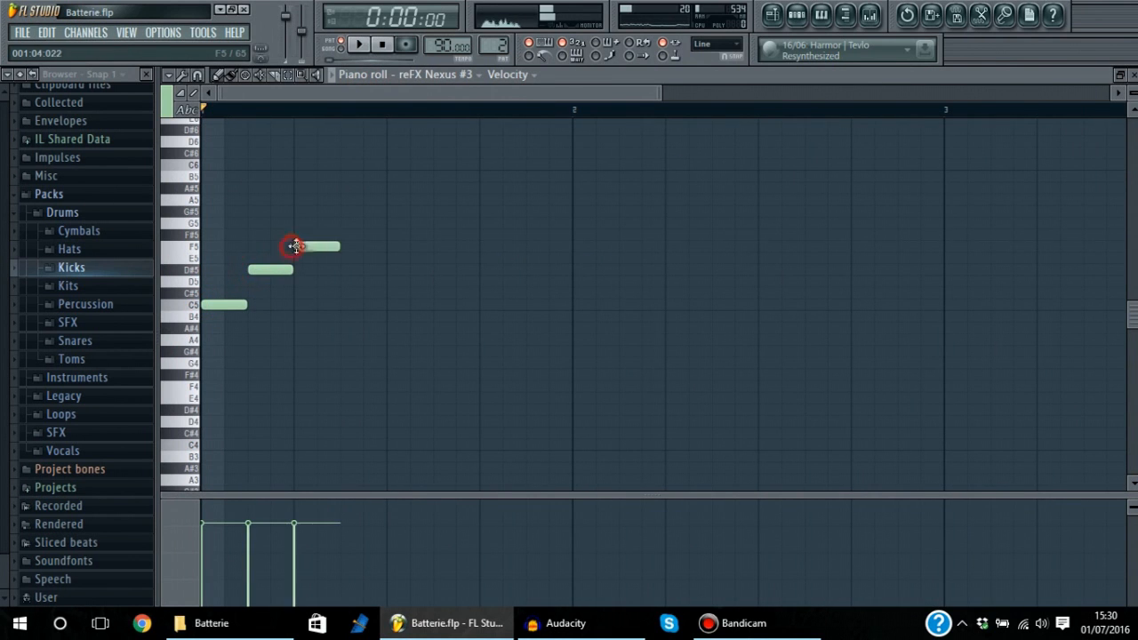
left_click(357, 272)
left_click_drag(377, 272, 353, 271)
left_click(387, 305)
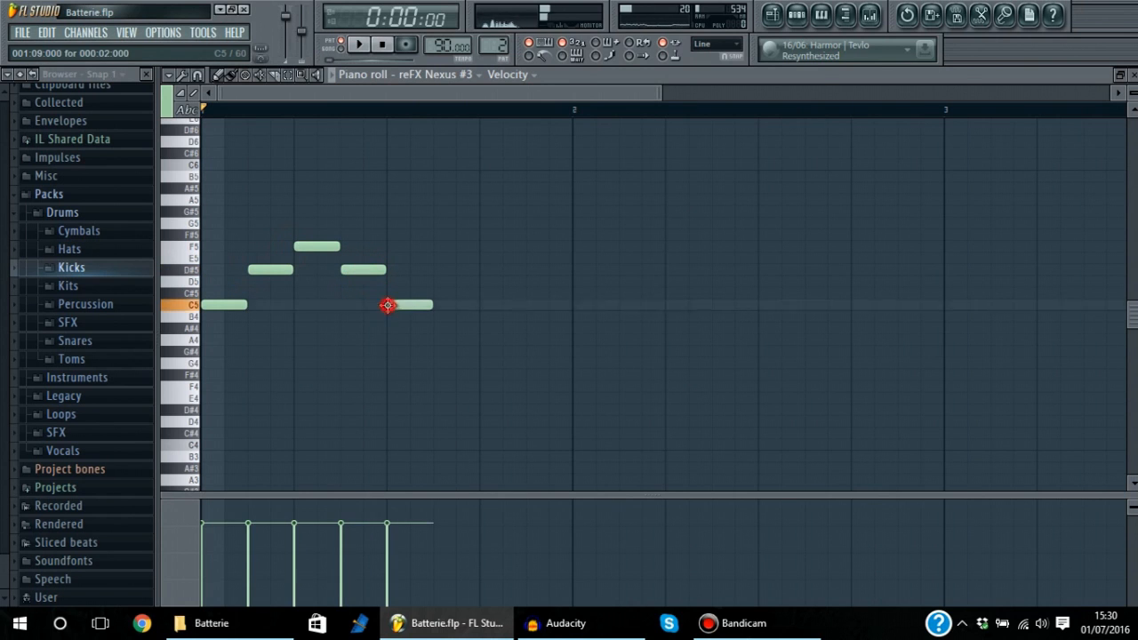
Step: Complete the melody's first bar with consecutive two-step notes C5, G#5 and G5
left_click(436, 305)
right_click(437, 305)
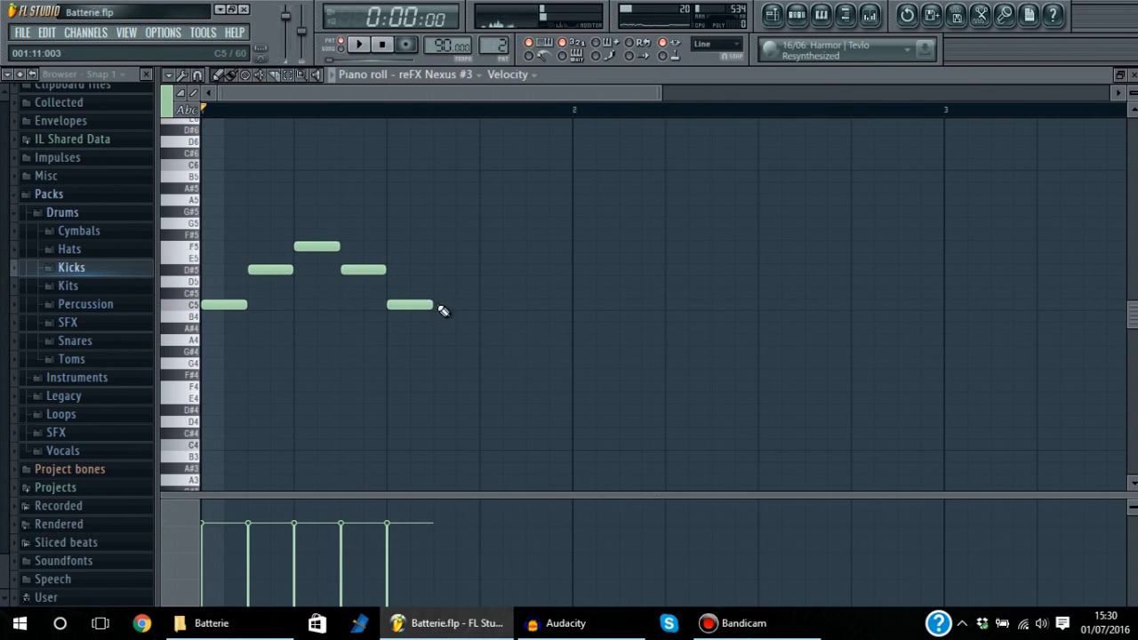
left_click(438, 305)
left_click(484, 212)
left_click(530, 223)
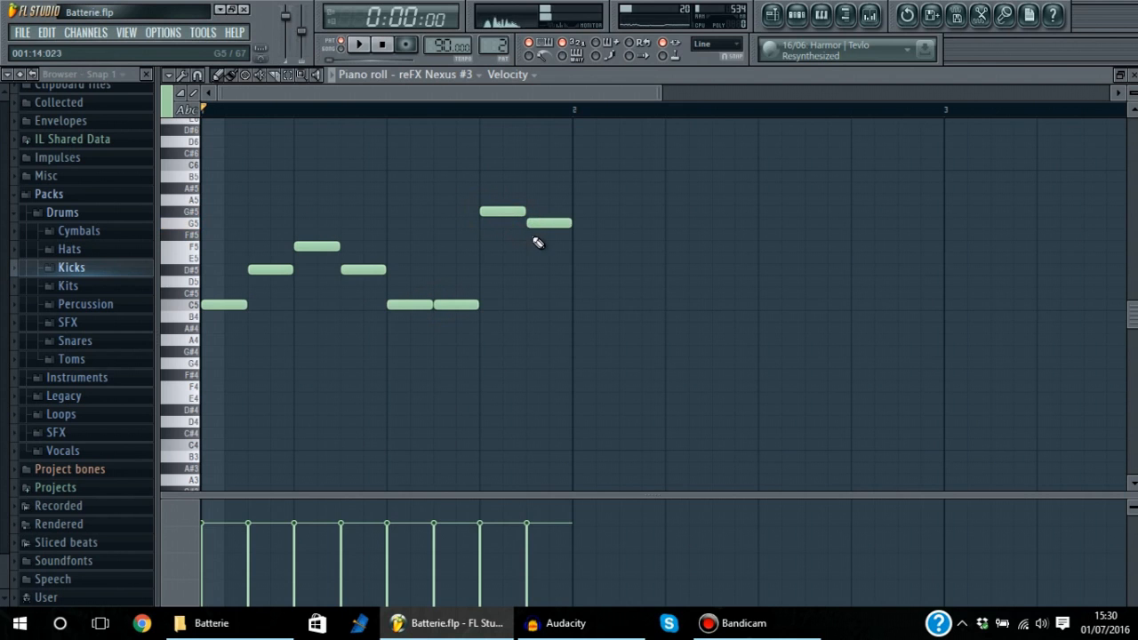
Step: Play back the melody and duplicate all of its notes into bar 2
key("space")
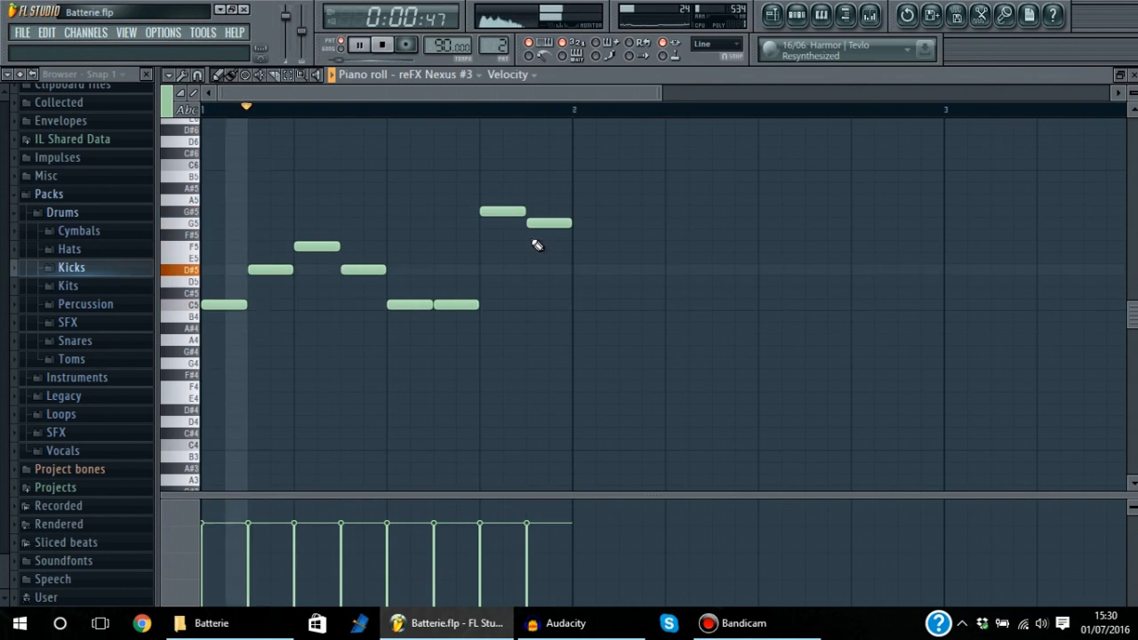
key("ctrl+a")
left_click_drag(216, 305, 592, 312)
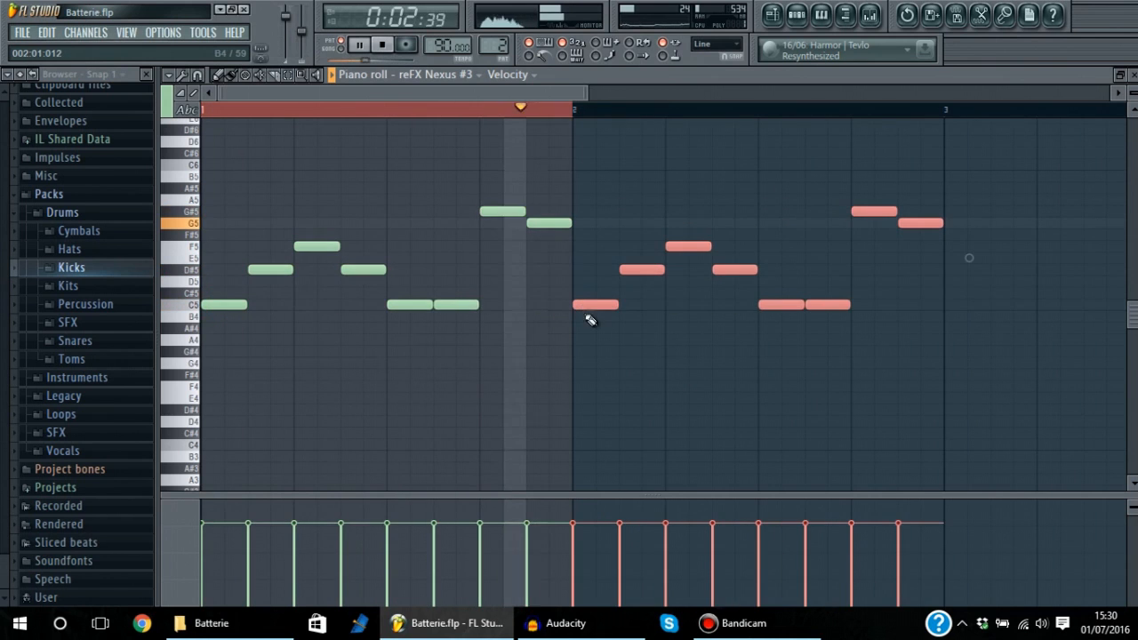
Step: Place a Pattern 2 clip at bar 1 of Track 3 in the playlist, and delete the Pattern 2 clip on Track 6
left_click(773, 15)
left_click(347, 227)
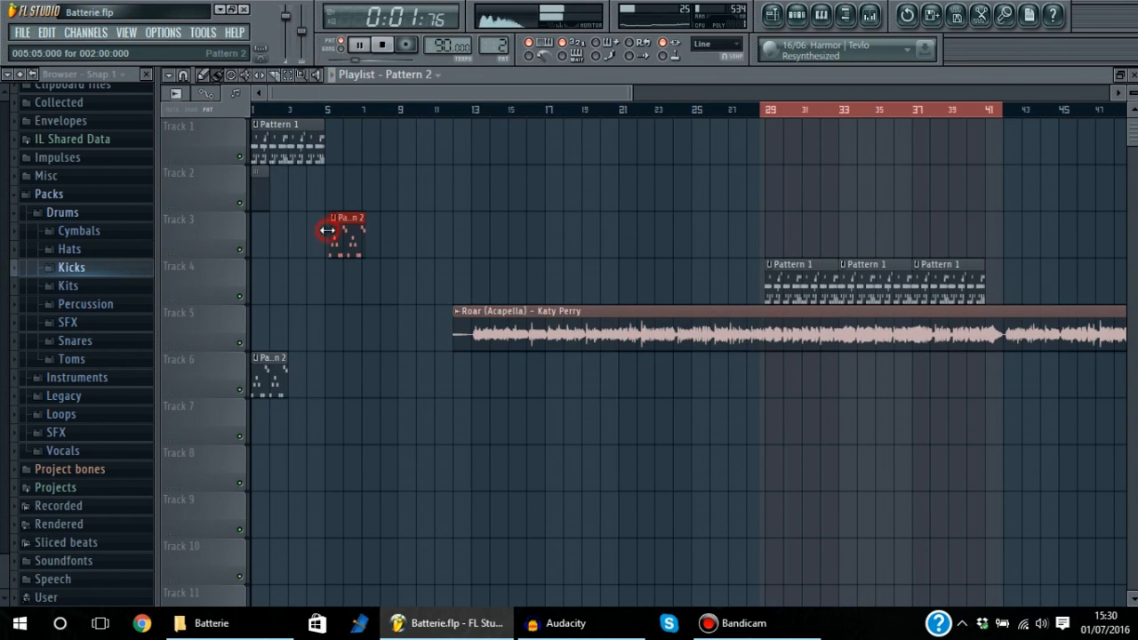
left_click_drag(352, 227, 275, 230)
right_click(271, 385)
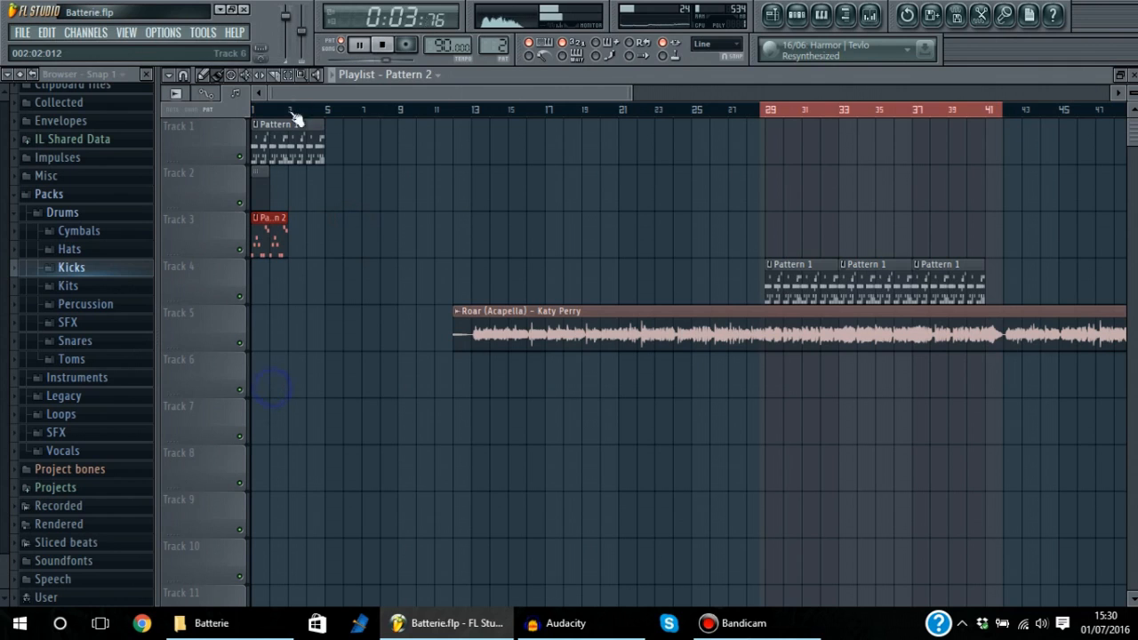
Step: Play the song from bar 1 to hear Patterns 1 and 2 together, and review Pattern 2's notes before closing the editors
left_click(340, 49)
left_click(260, 111)
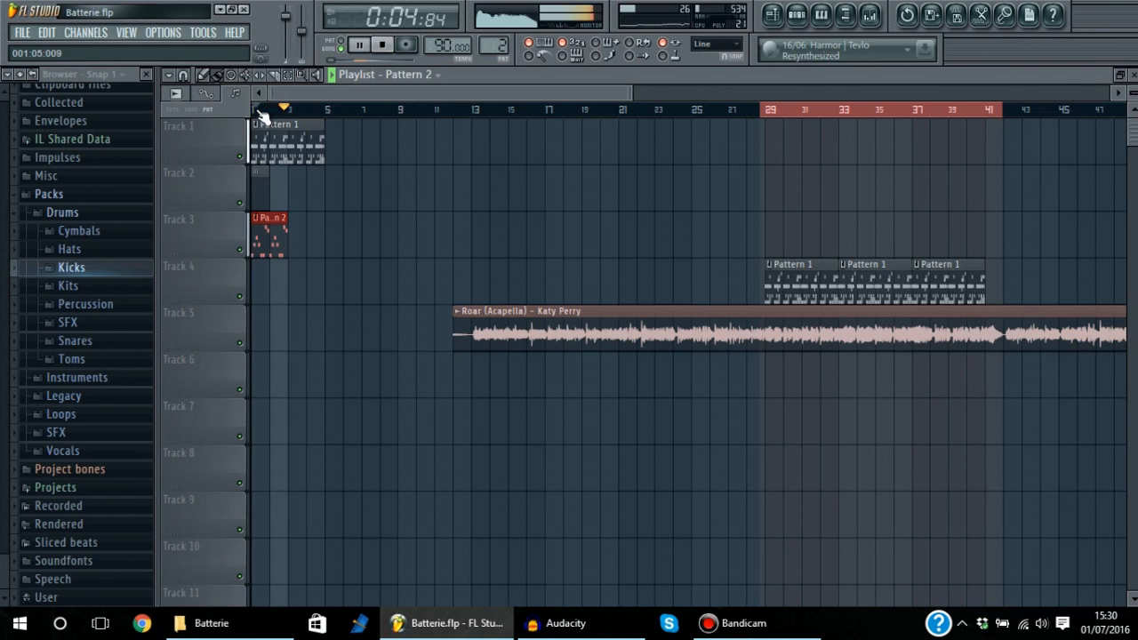
double_click(274, 242)
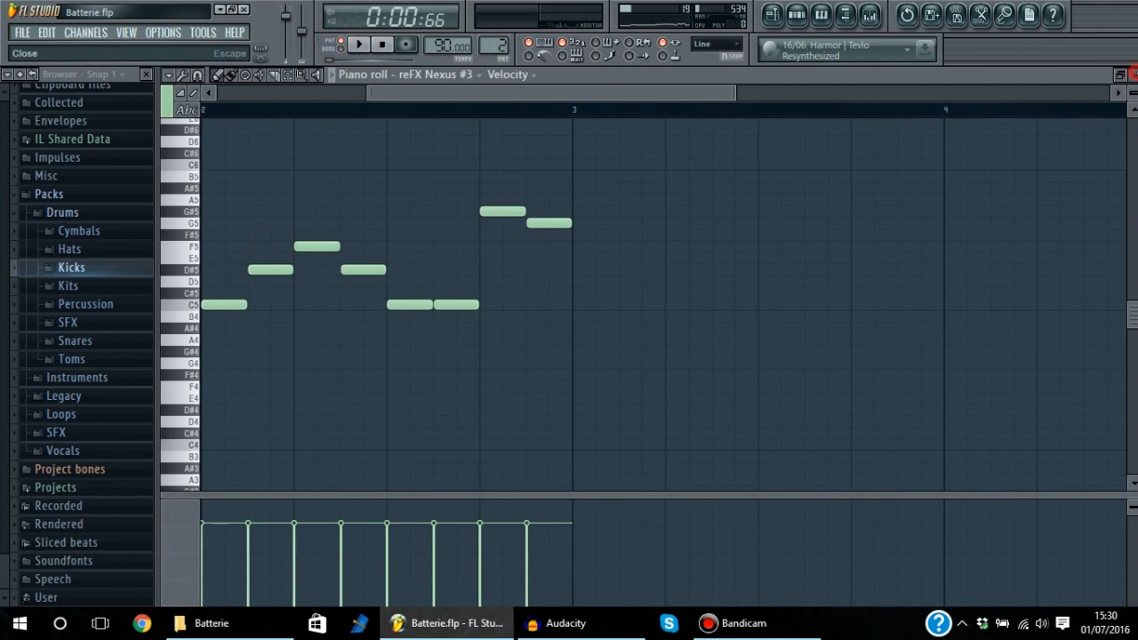
key("Escape")
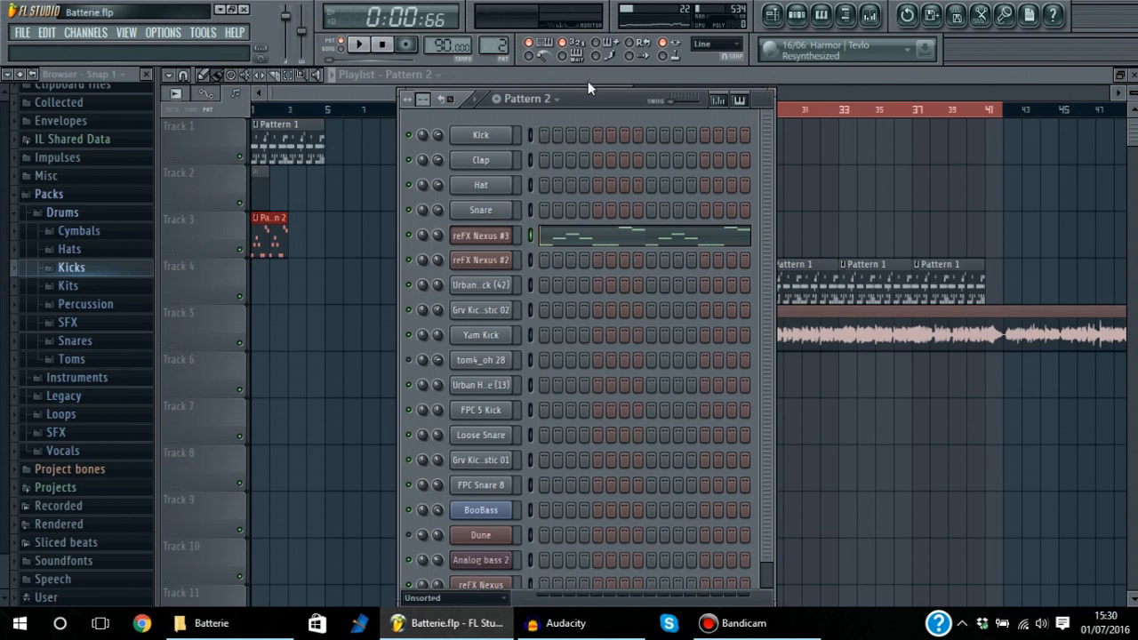
key("Escape")
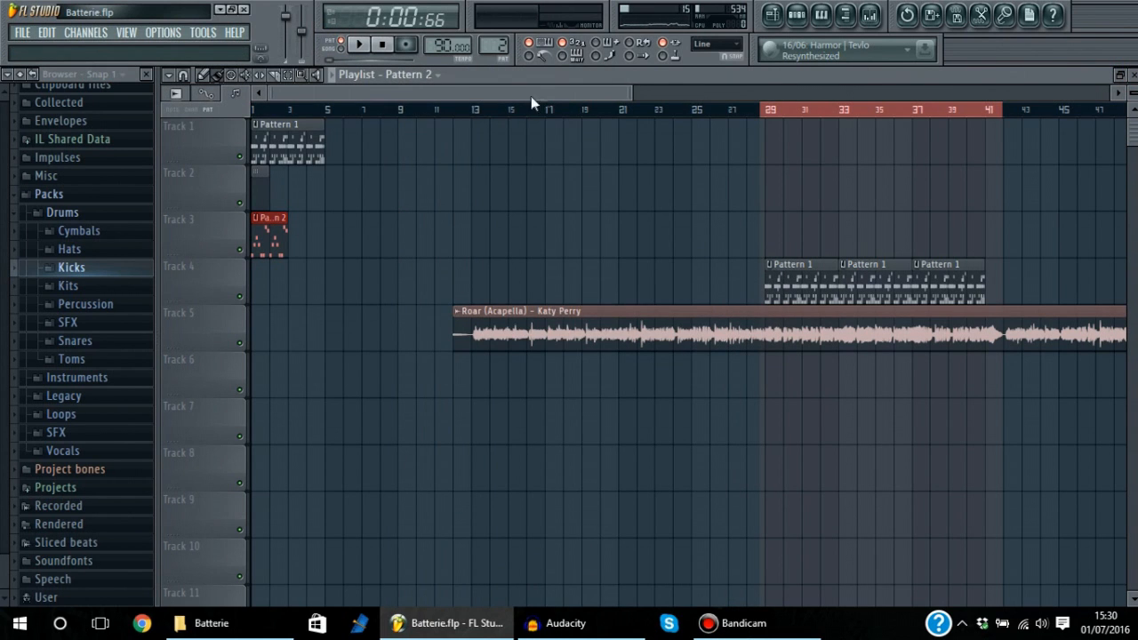
key("Escape")
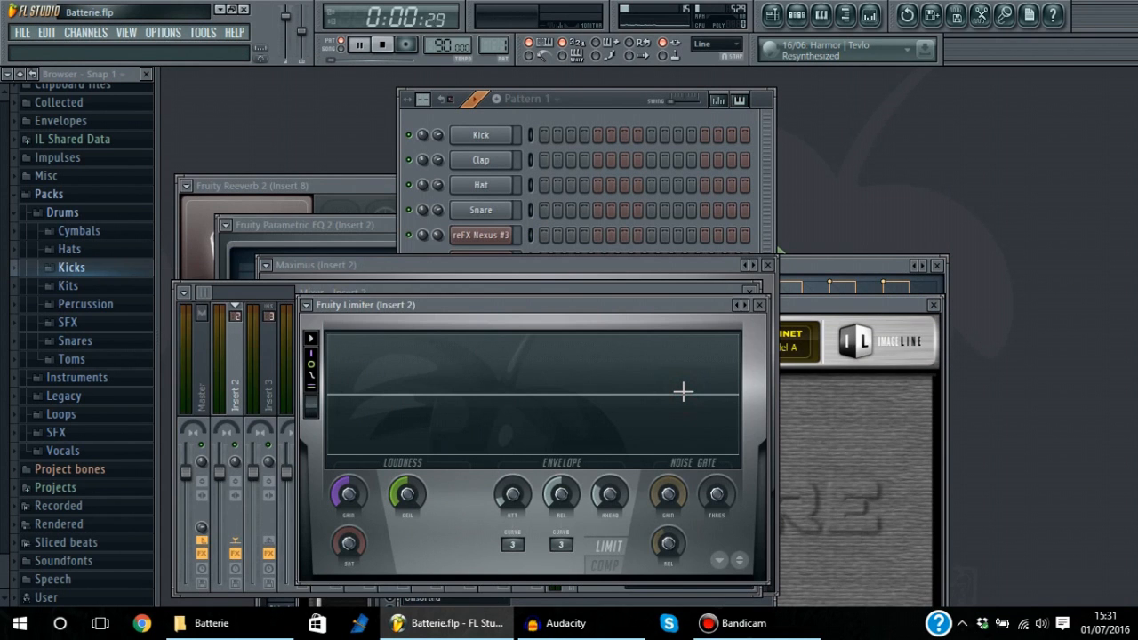
Step: Listen to Pattern 1, bring its channel rack to the front, and stop playback
key("space")
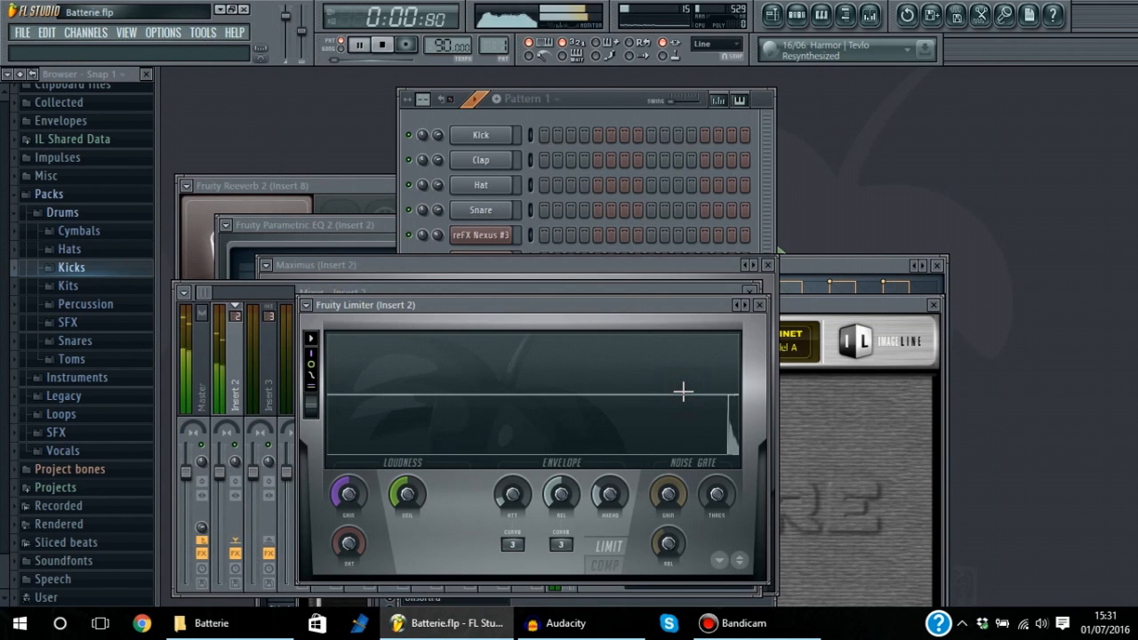
left_click(762, 206)
key("space")
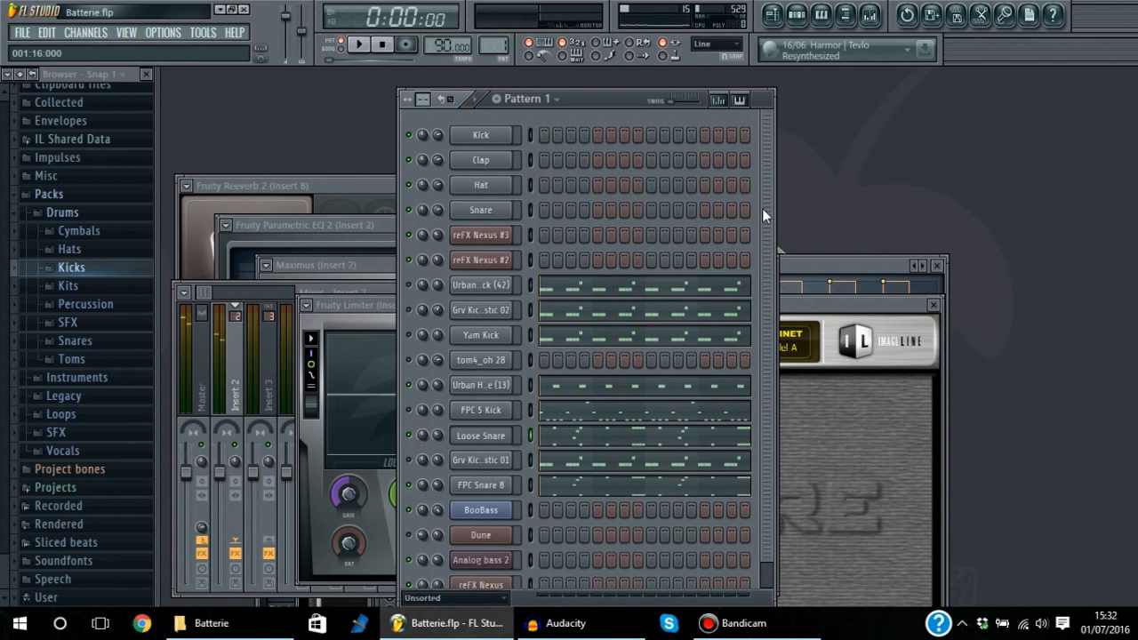